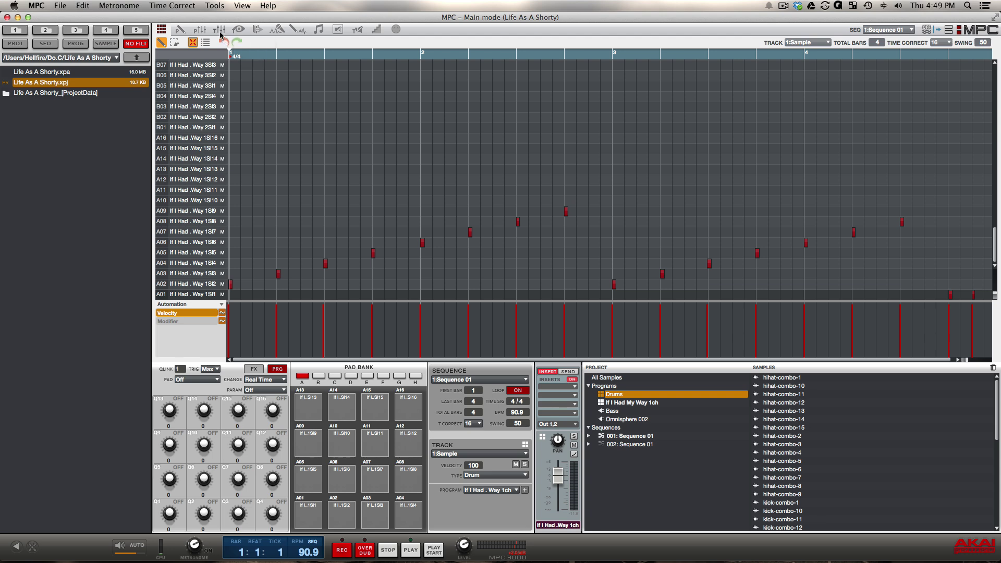
Open the Track mixer and start playback of Sequence 01.
click(220, 34)
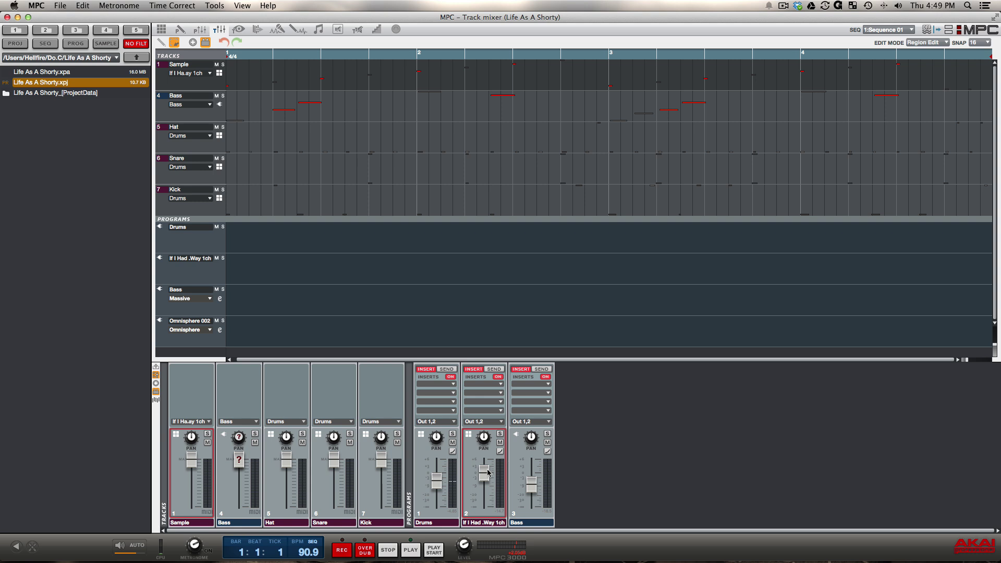
mouse_move(199, 468)
mouse_move(190, 464)
mouse_down()
mouse_move(195, 510)
mouse_move(195, 463)
mouse_up()
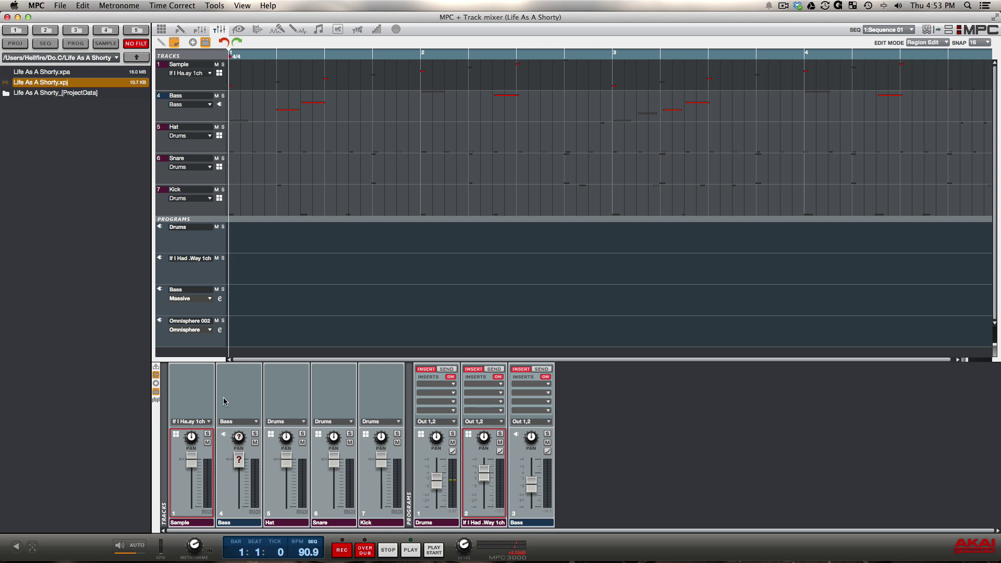
key(space)
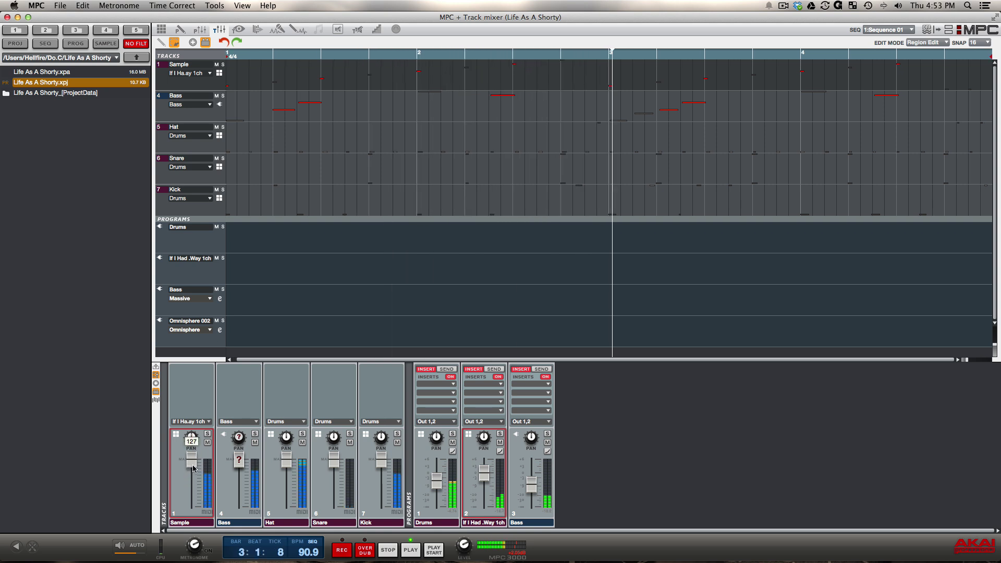
Try a lower volume on the Sample track while the sequence plays.
click(905, 31)
click(753, 40)
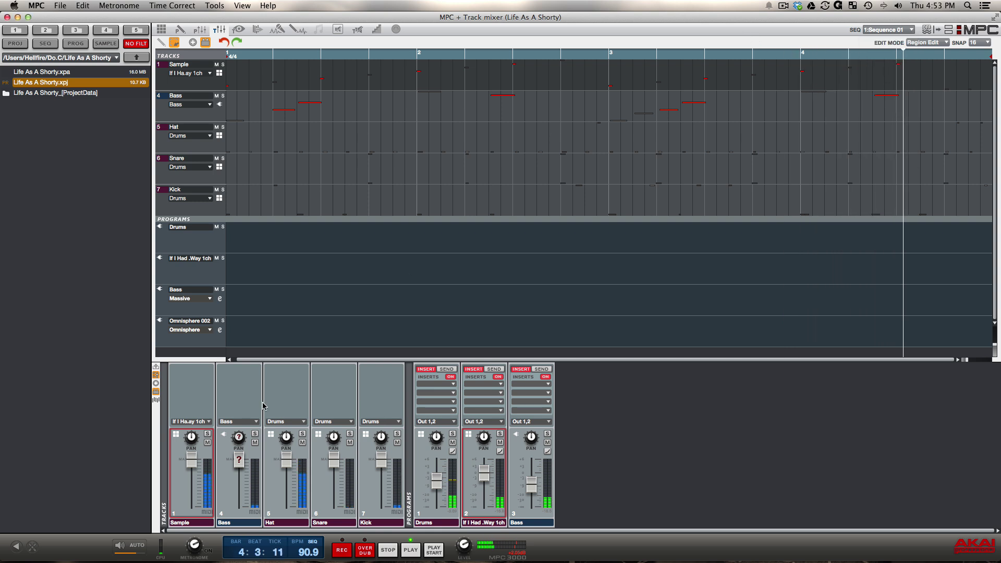
mouse_move(194, 462)
drag(194, 461, 192, 486)
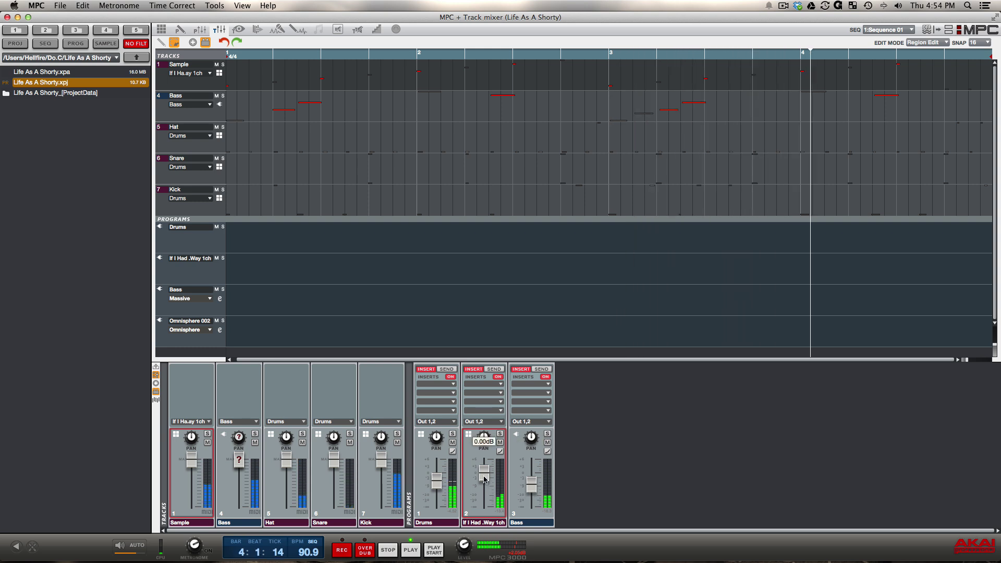
Try a lower volume on the If I Had My Way program channel during playback and restore it to its original level.
drag(484, 480, 482, 494)
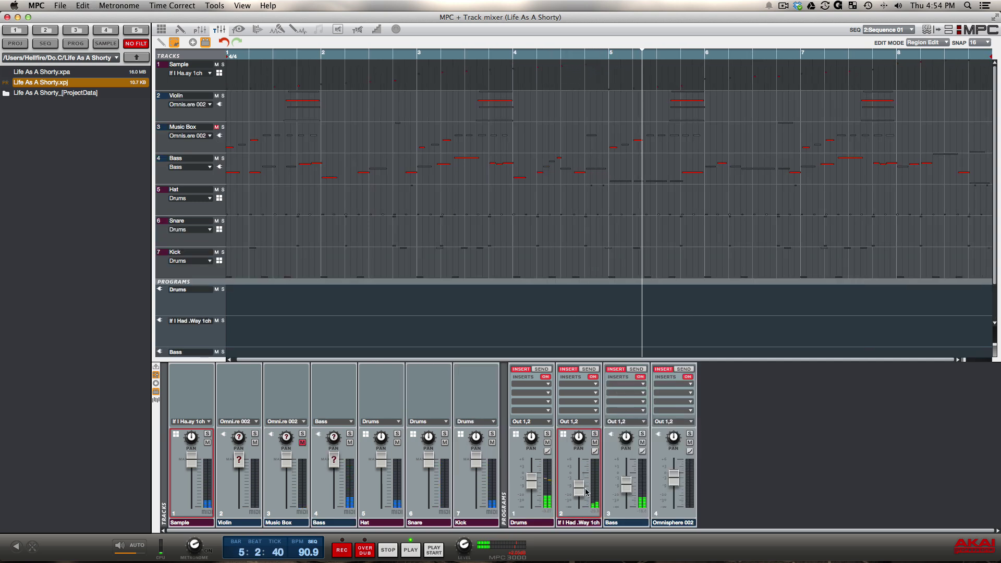
mouse_move(577, 484)
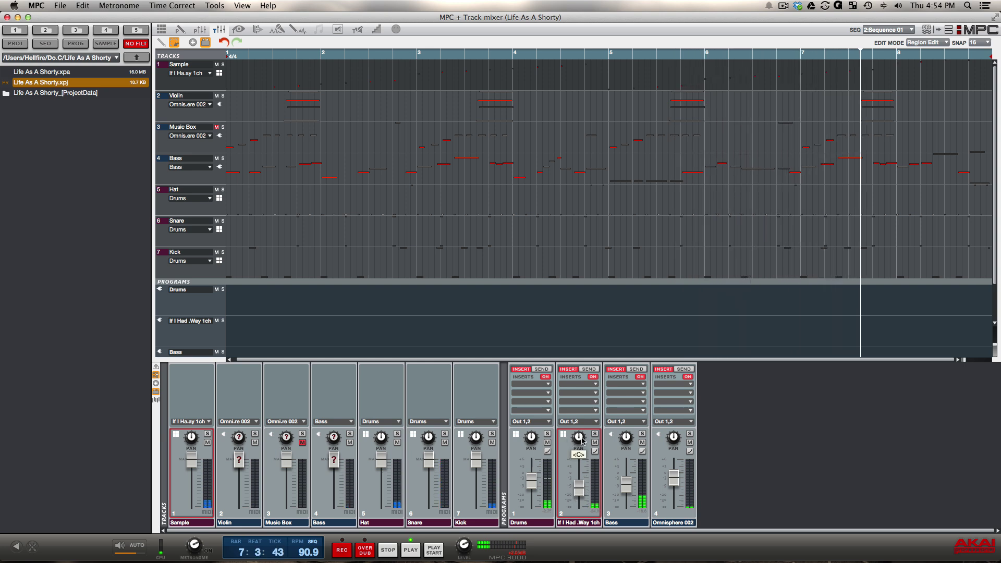
mouse_move(578, 443)
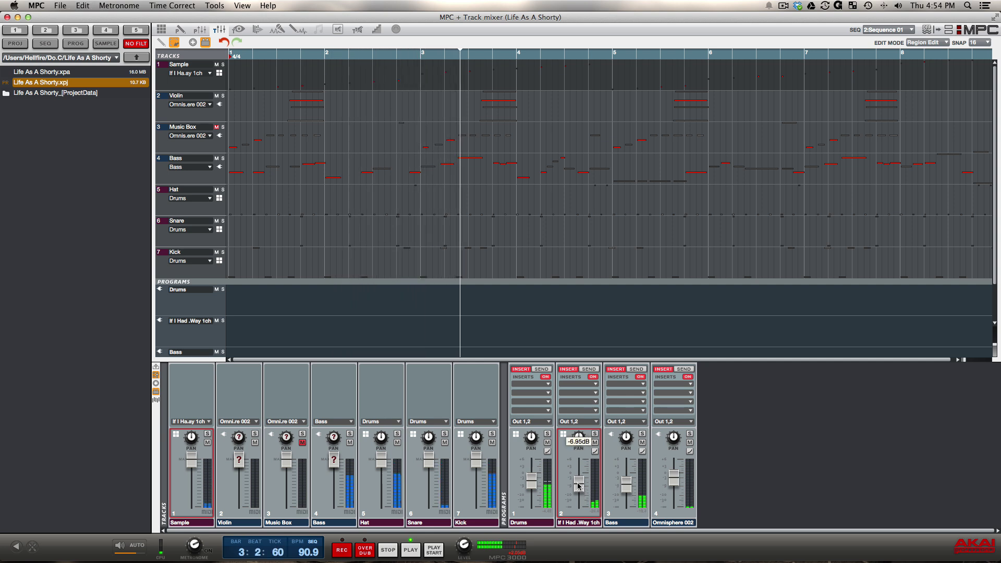
drag(577, 486, 580, 476)
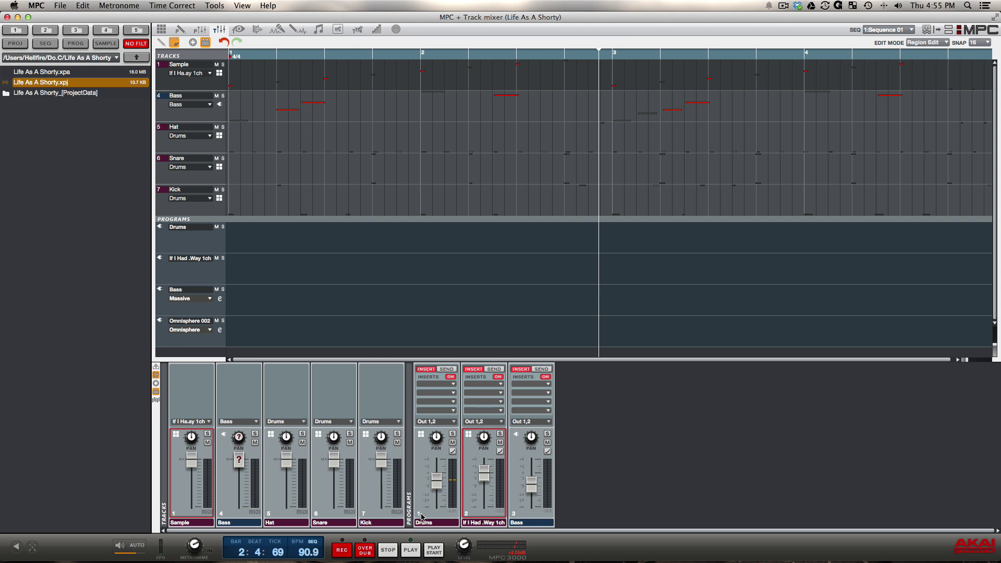
Restart playback, lower the Drums program channel to about -16.2 dB and bring it back to its original level.
key(space)
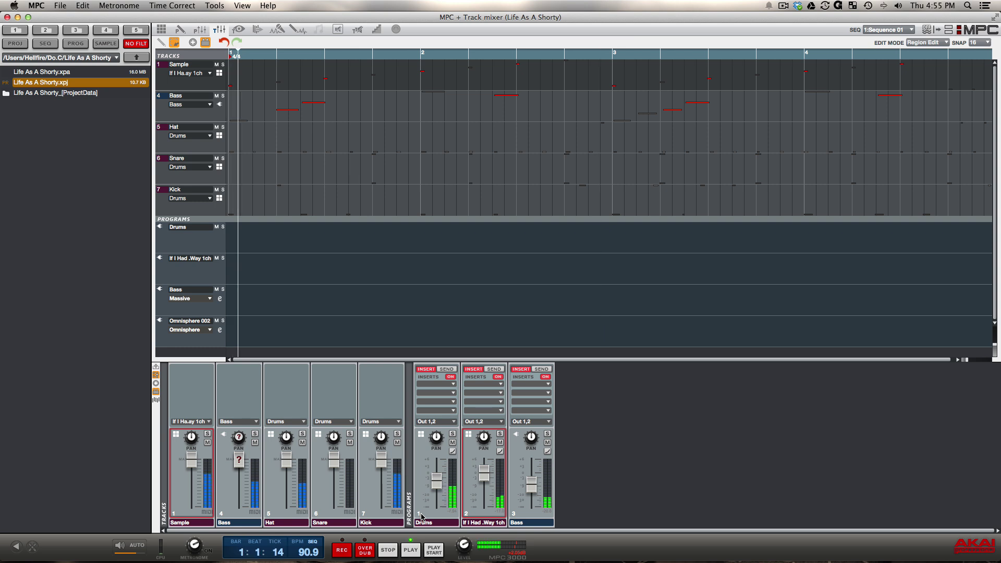
drag(432, 488, 437, 497)
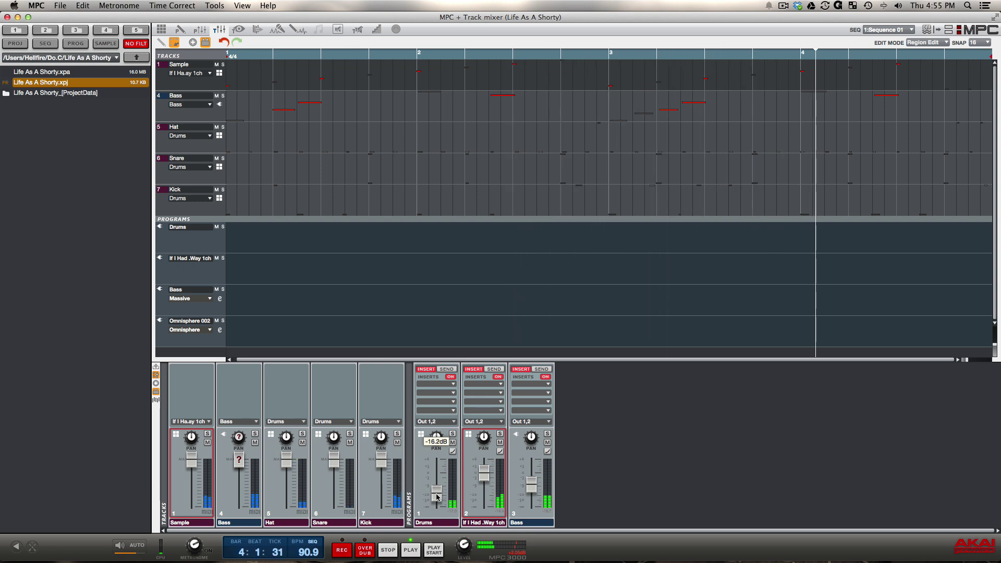
drag(437, 496, 436, 486)
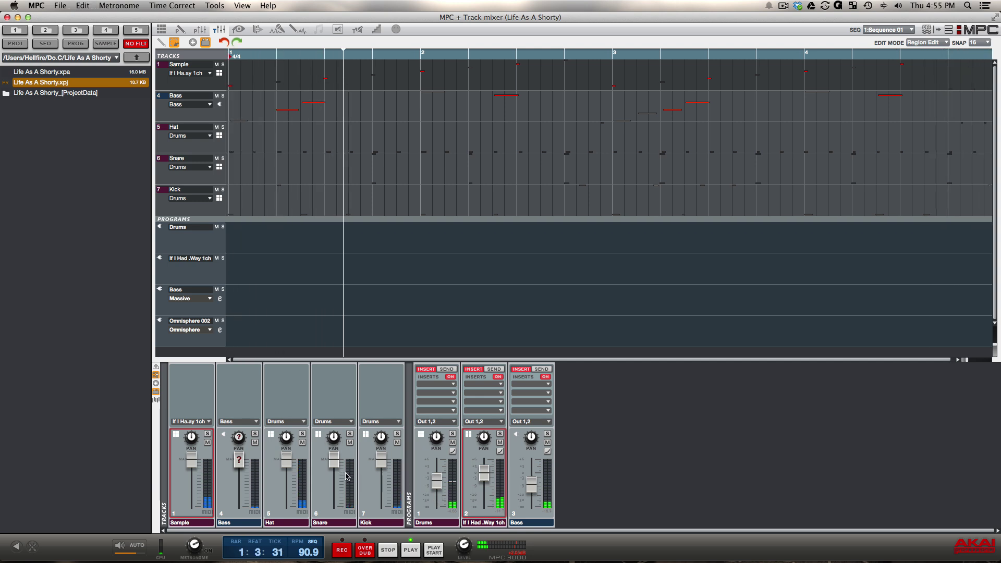
Lower the Snare track's fader to 42 during playback and return it to 127.
drag(334, 463, 334, 493)
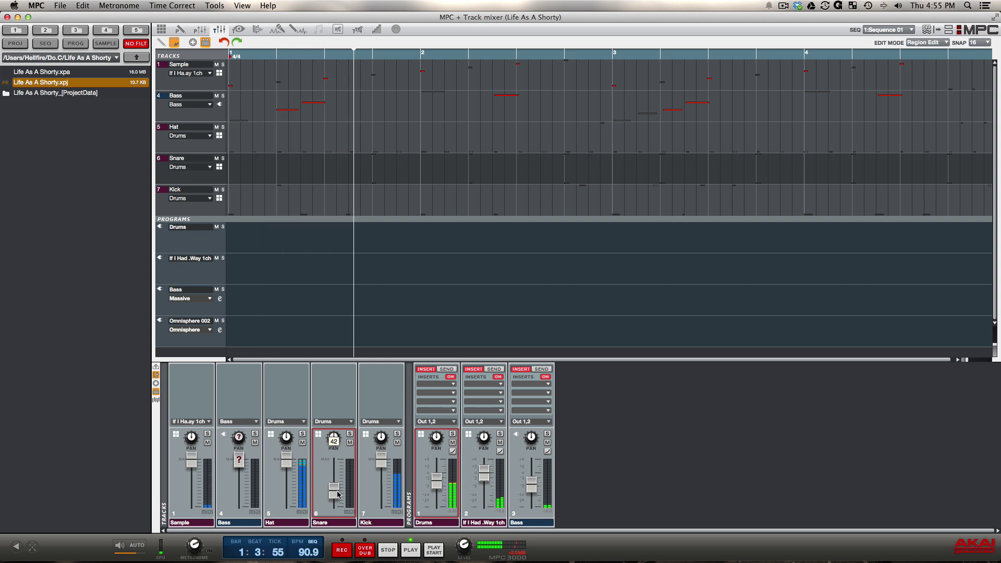
drag(338, 494, 333, 460)
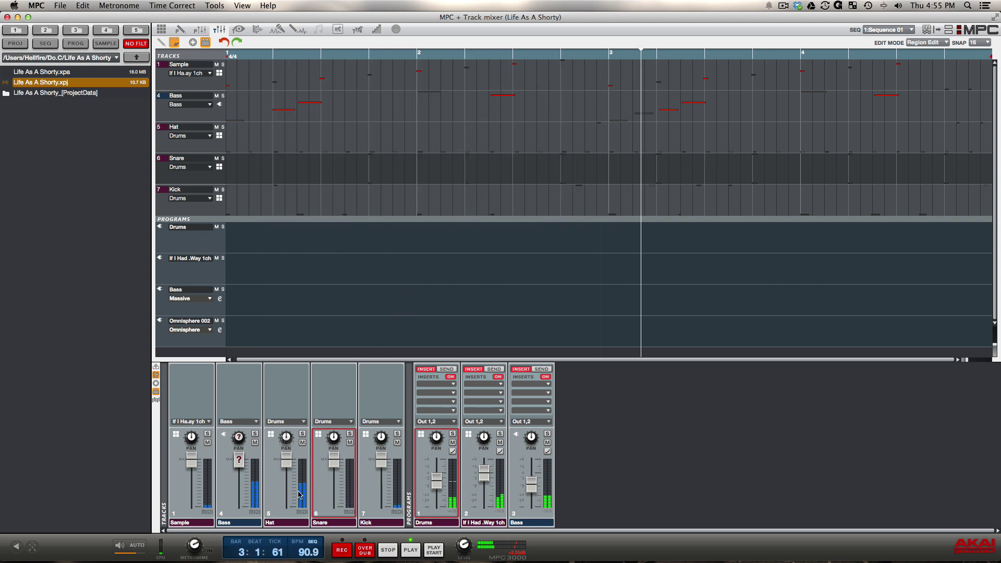
mouse_move(334, 465)
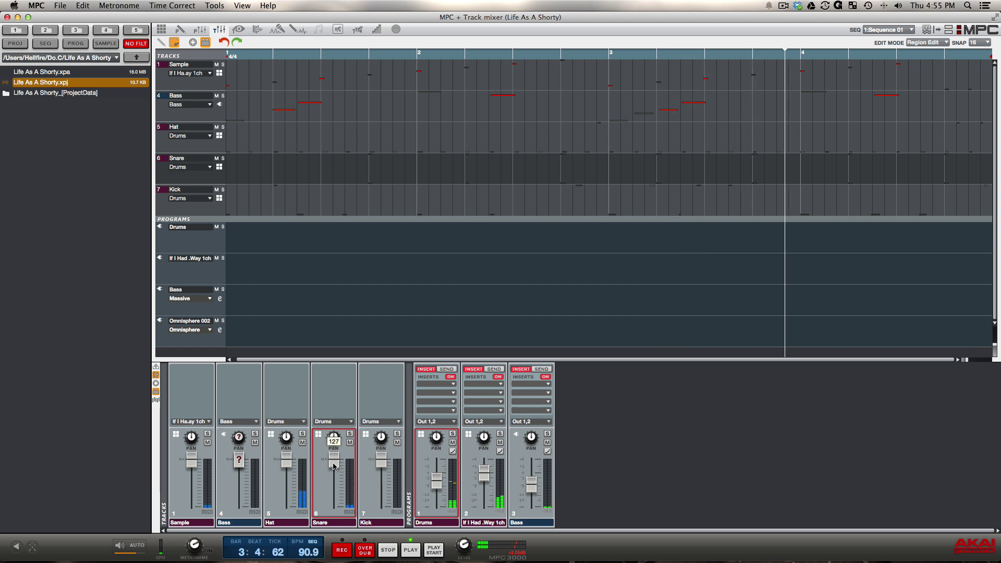
Limit the Pad mixer to the pads in use and try higher levels for snare-combo-1 and snare-combo-10, about -4.26 dB for snare-combo-10.
click(201, 29)
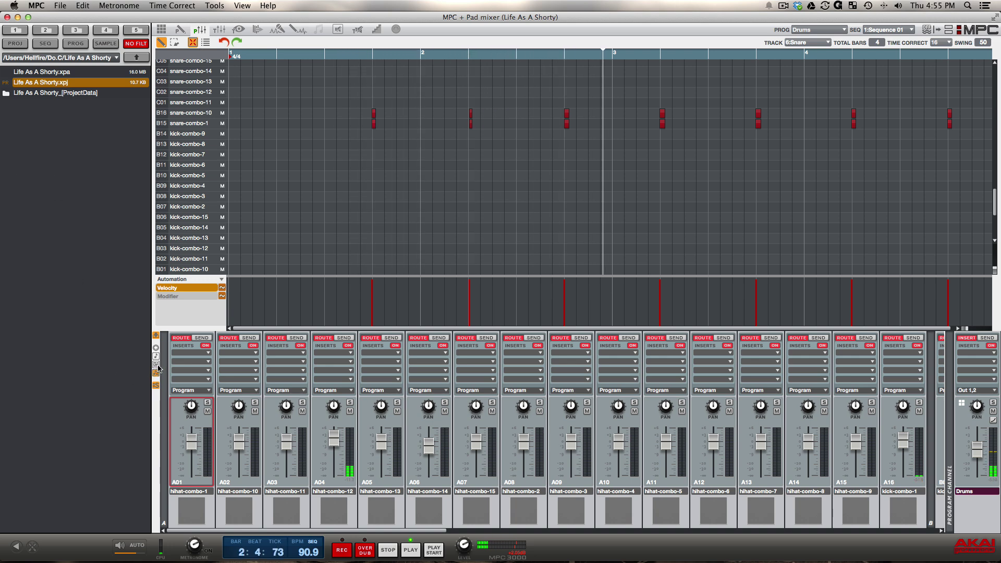
click(158, 368)
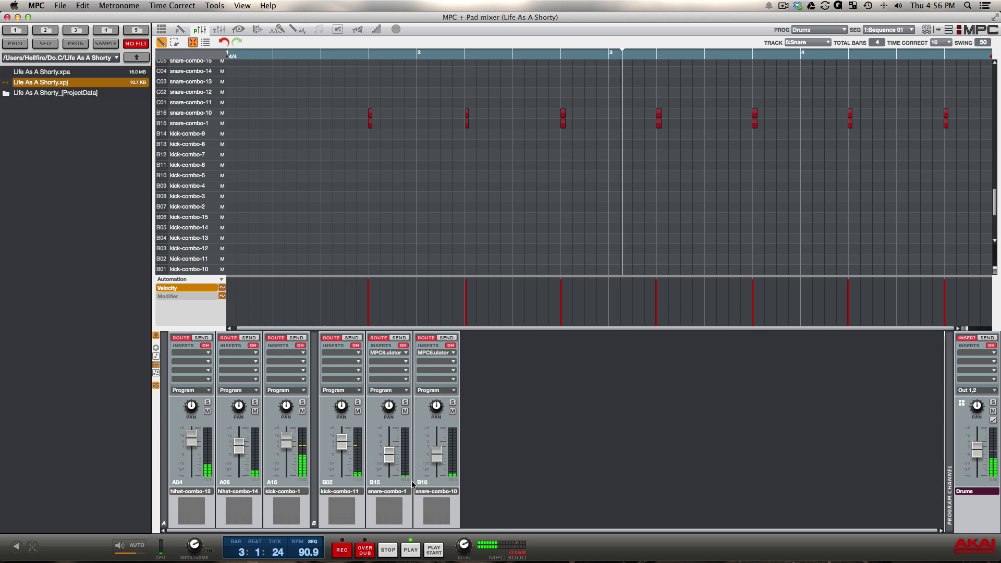
drag(390, 452, 438, 450)
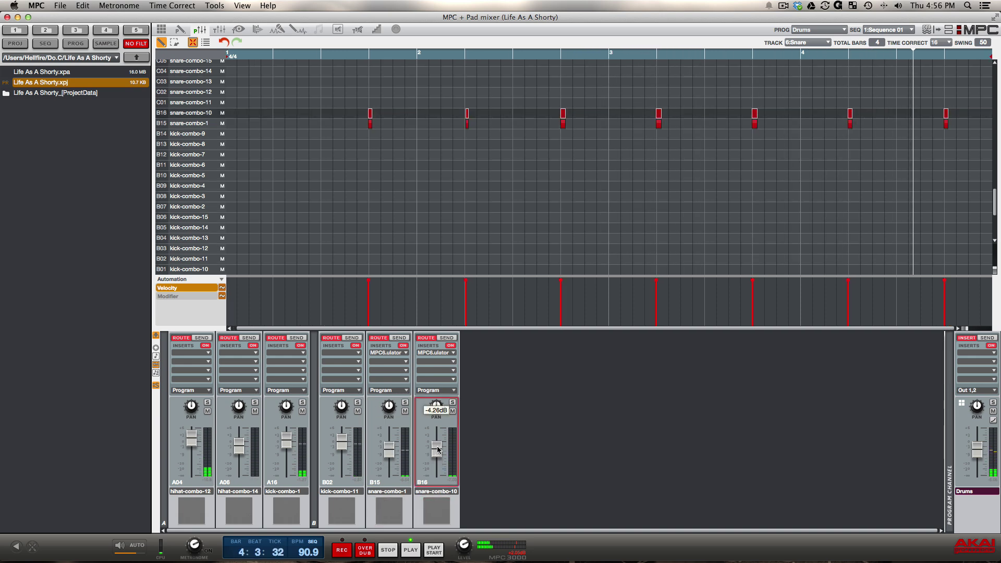
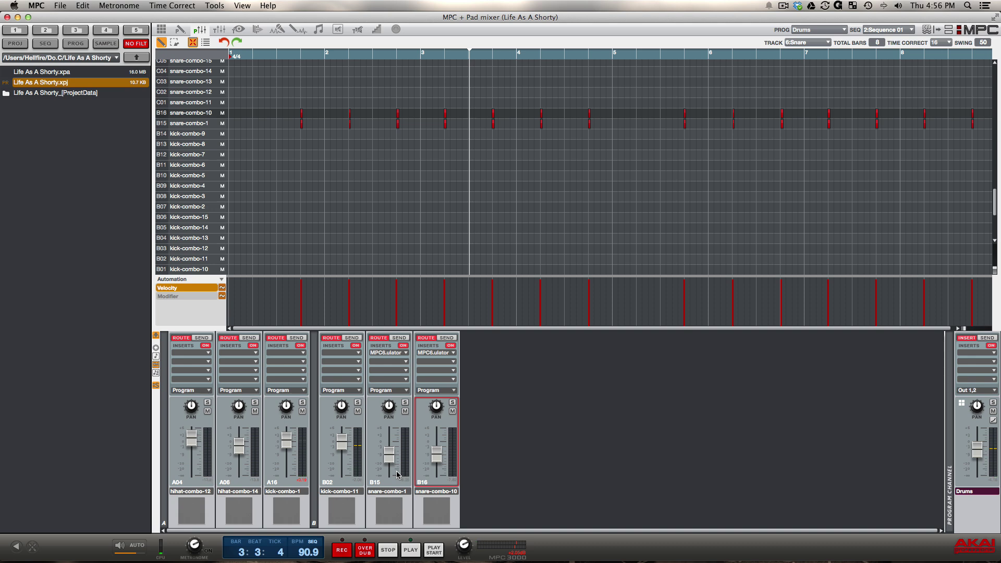
Compare the Track mixer with the Pad mixer, examining the Drums program channel, the Snare track and the snare pads' inserts.
click(161, 30)
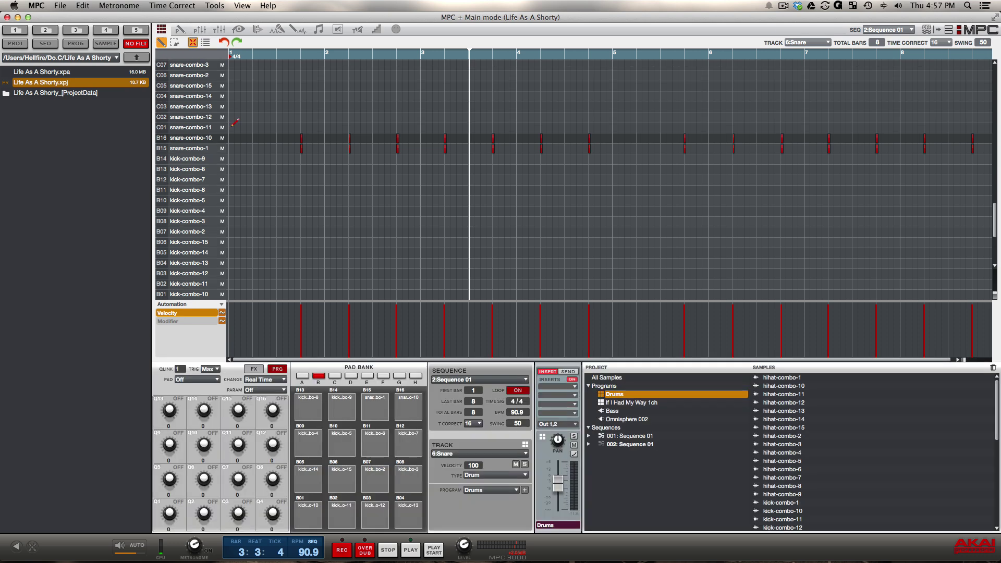
click(219, 30)
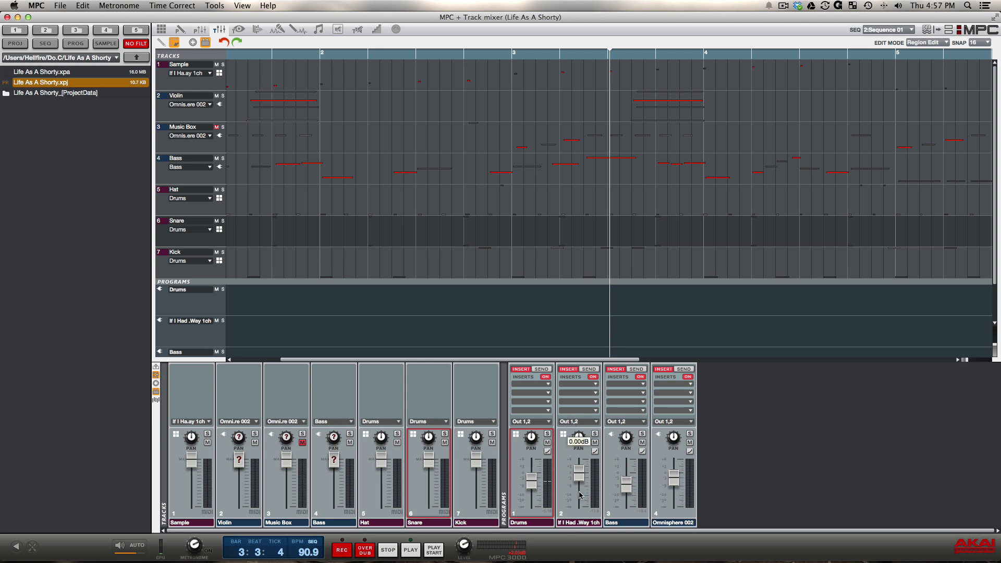
mouse_move(575, 508)
click(201, 30)
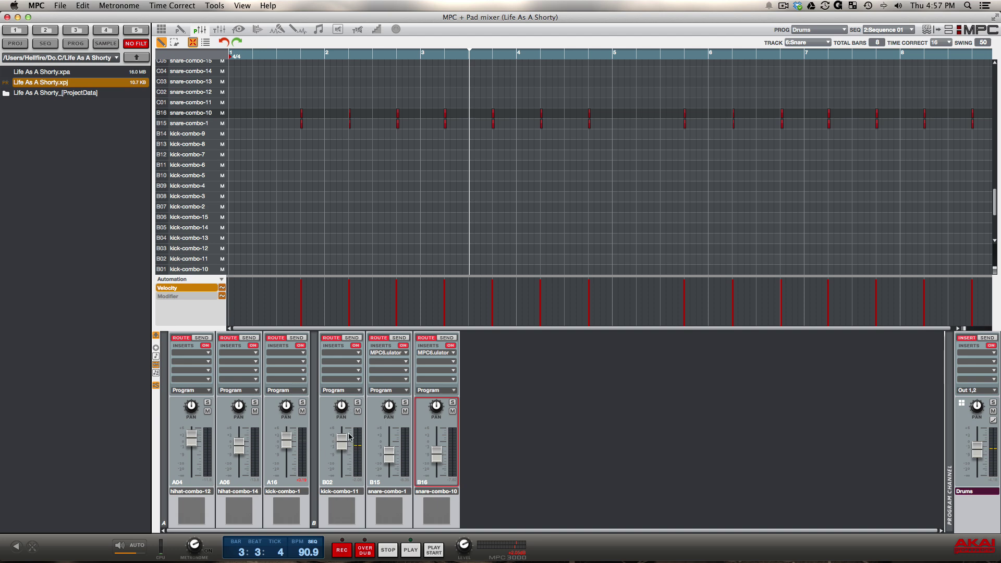
click(220, 30)
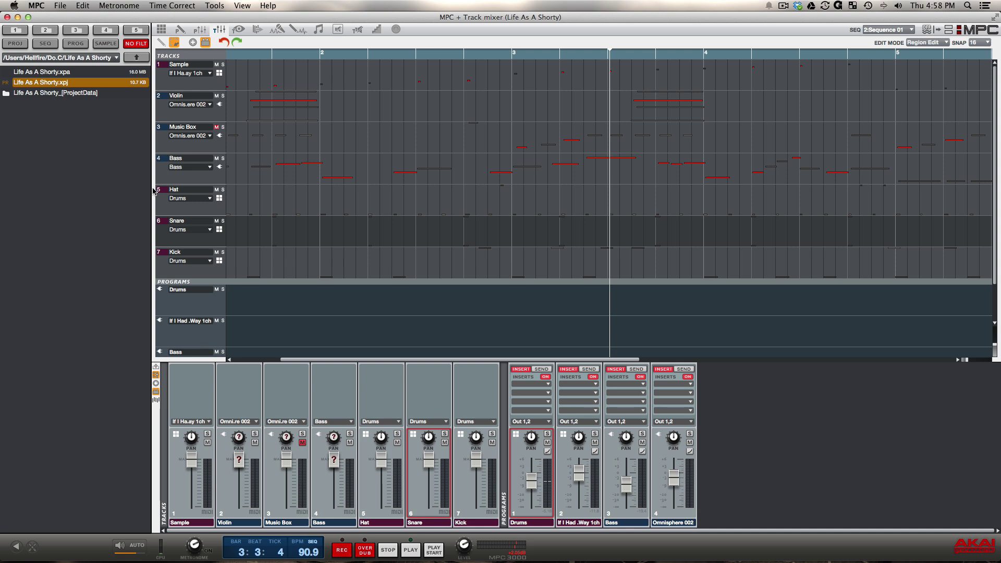
mouse_move(432, 468)
click(203, 30)
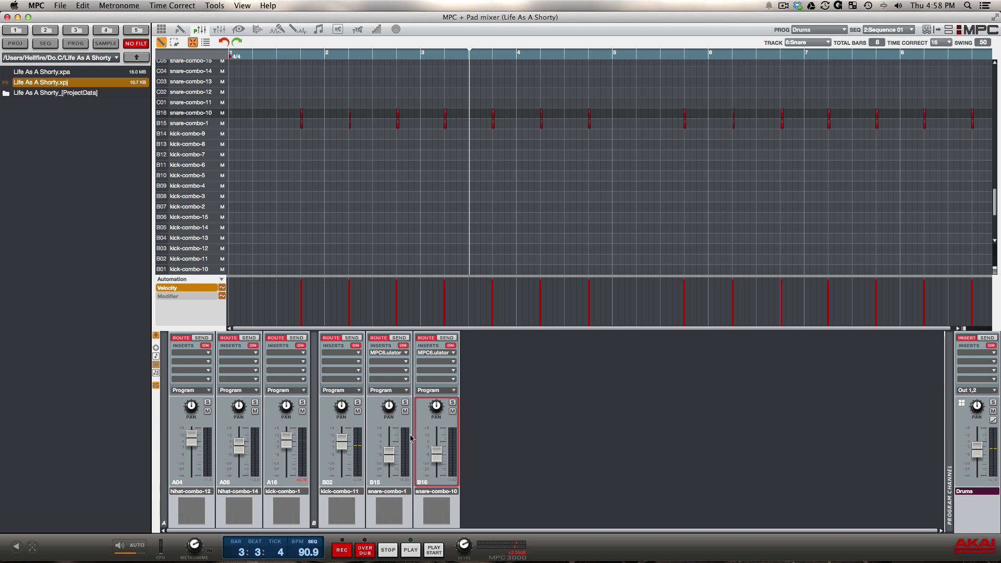
click(405, 362)
click(567, 458)
click(218, 29)
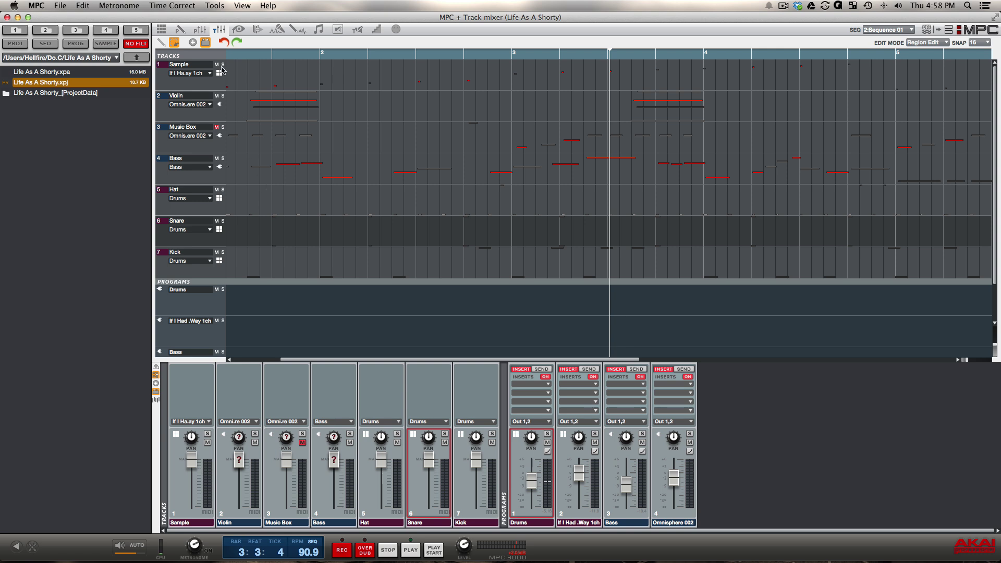
click(200, 30)
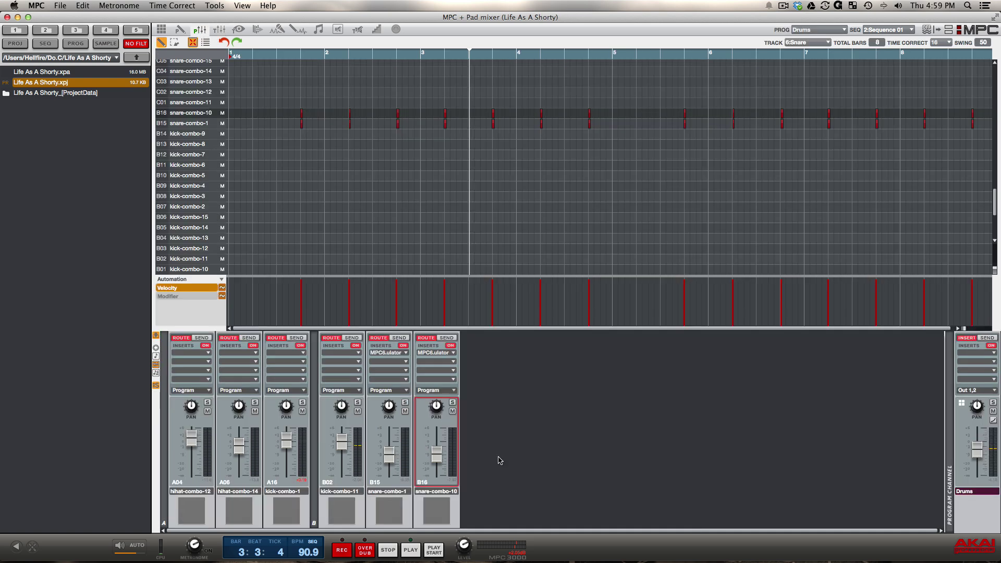
click(218, 30)
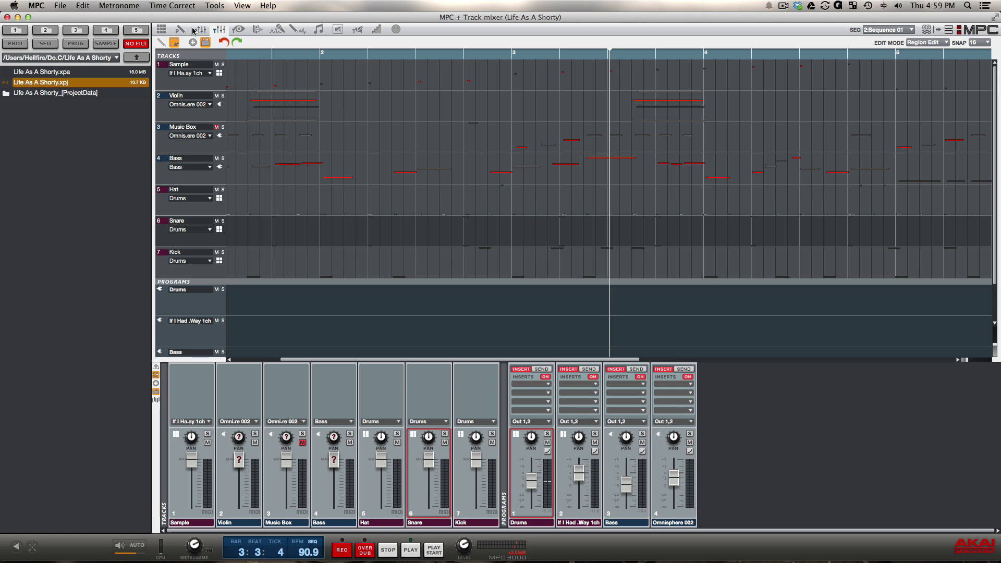
Duplicate the Drums program for the Snare track in Main mode and rename the copy Snare.
key(super+m)
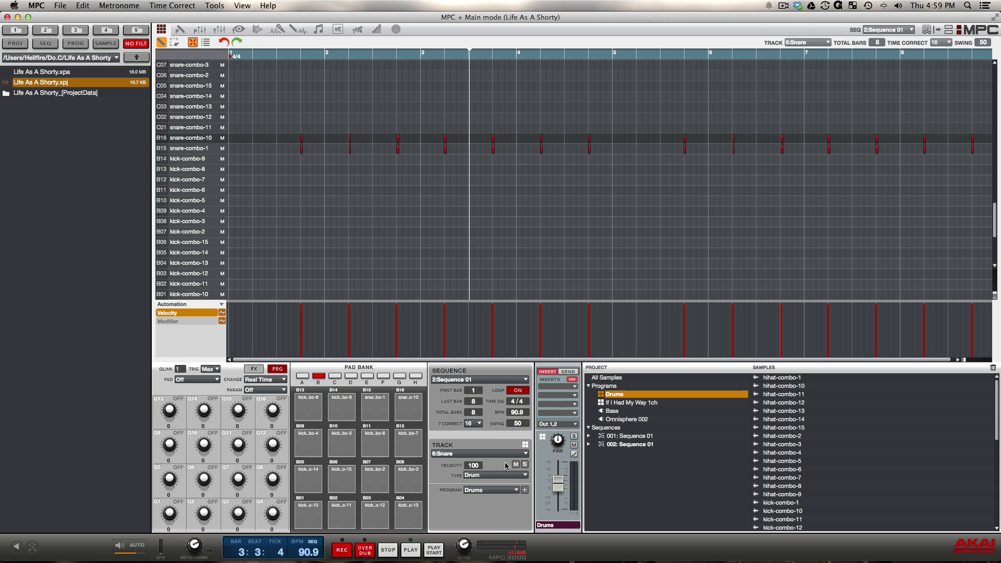
right_click(619, 396)
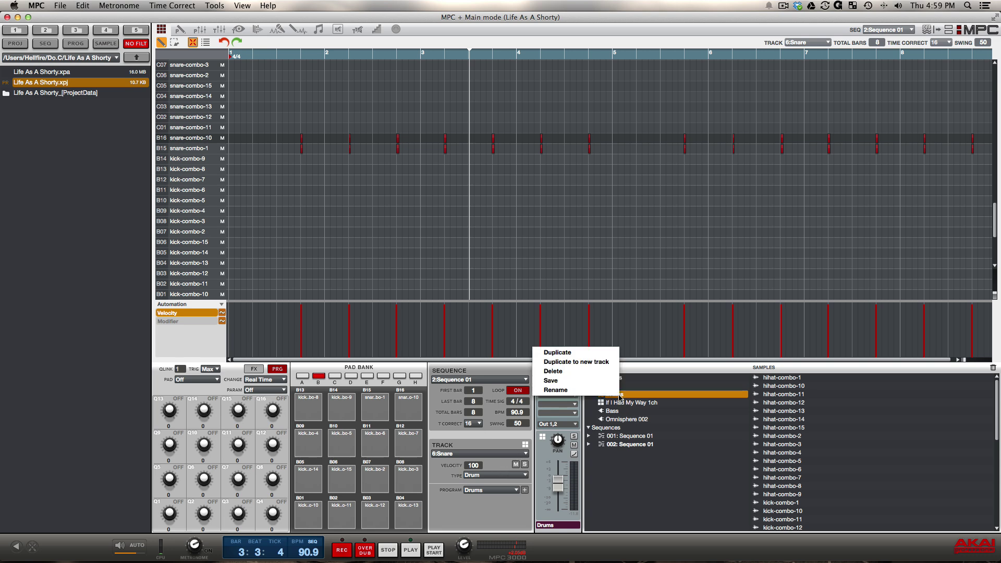
click(577, 360)
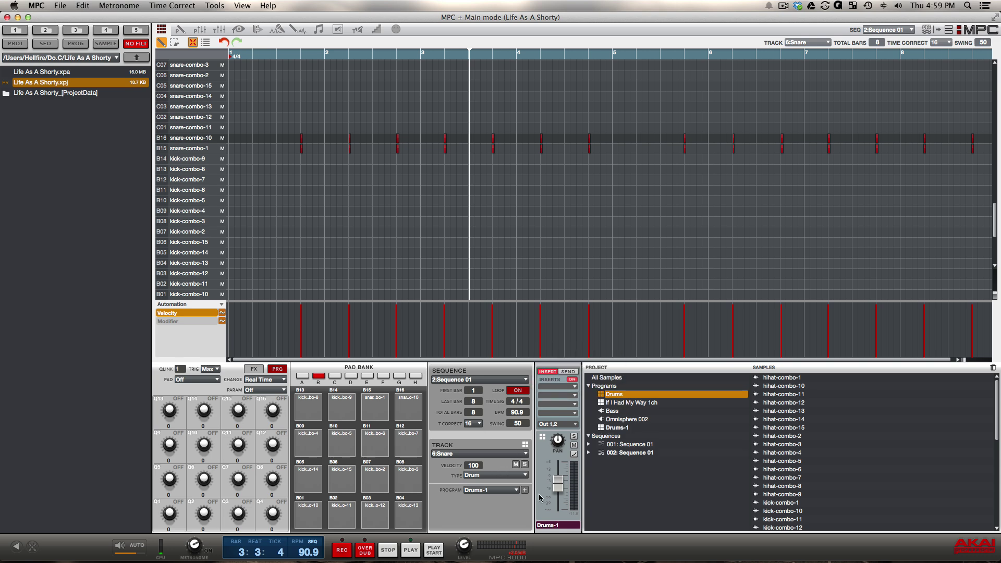
double_click(487, 491)
text(Snare)
key(Return)
Lower the Snare program's volume slightly in the Track mixer and check its snare-combo-1 and snare-combo-10 pads in the Pad mixer.
click(219, 30)
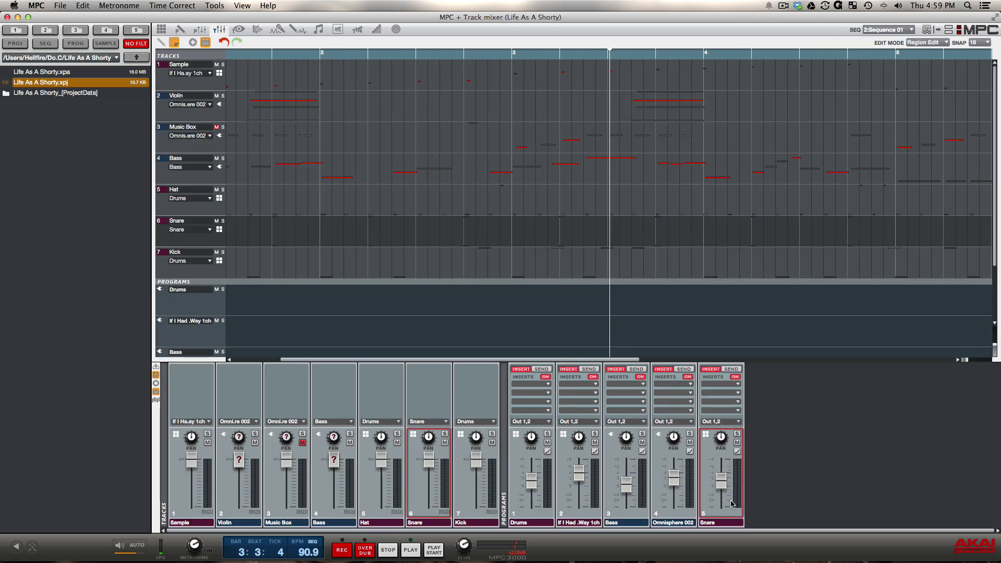
mouse_move(722, 490)
click(200, 30)
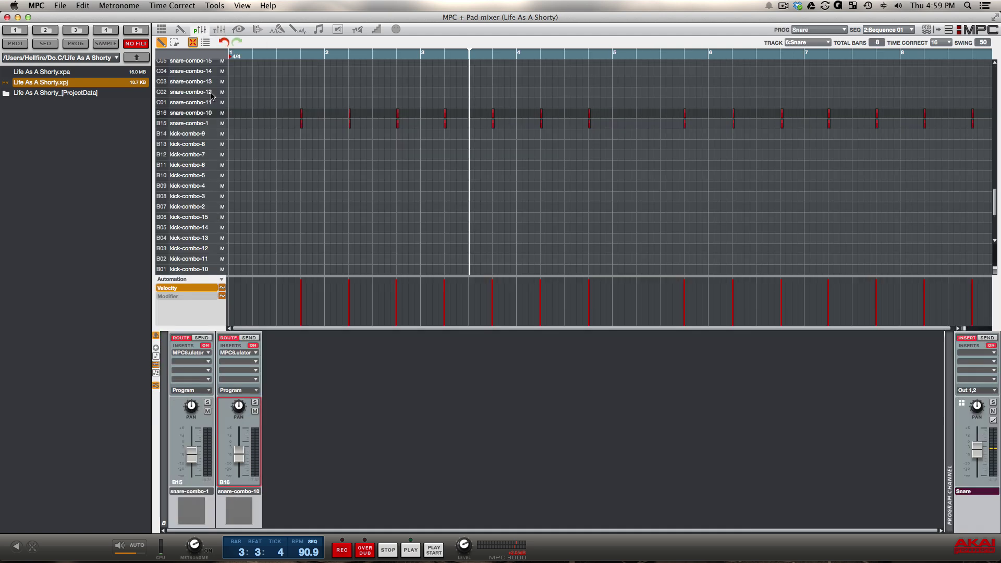
mouse_move(193, 466)
click(219, 29)
mouse_move(436, 471)
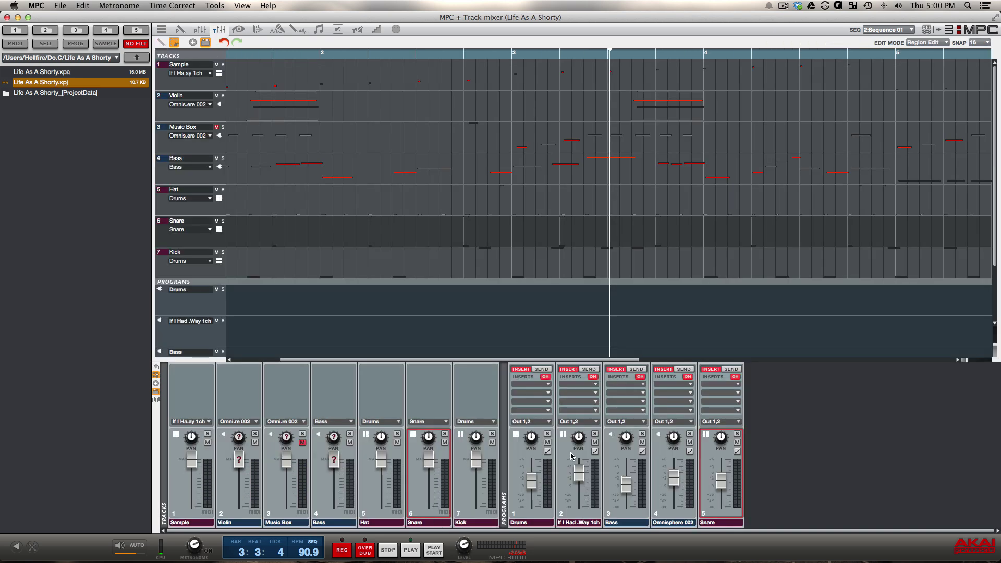
drag(721, 481, 720, 485)
click(201, 30)
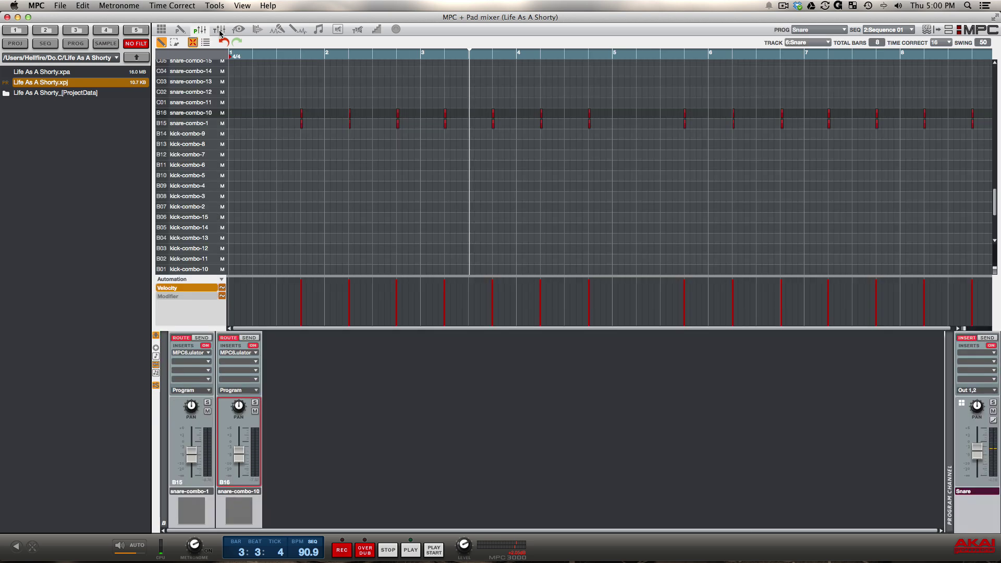
click(219, 30)
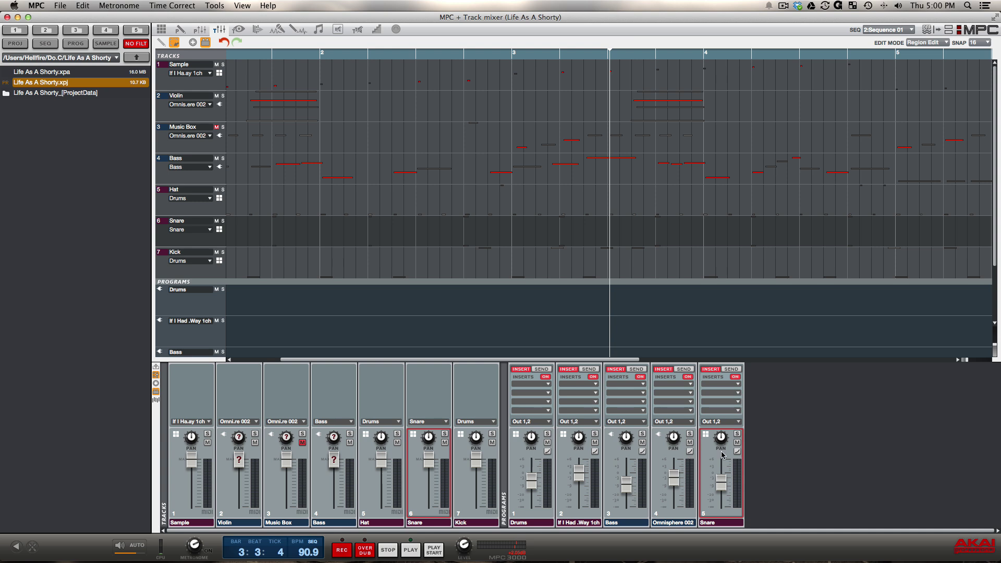
Compare the Snare program's pads in the Pad mixer with its channel in the Track mixer, ending in Main mode.
mouse_move(481, 472)
click(204, 31)
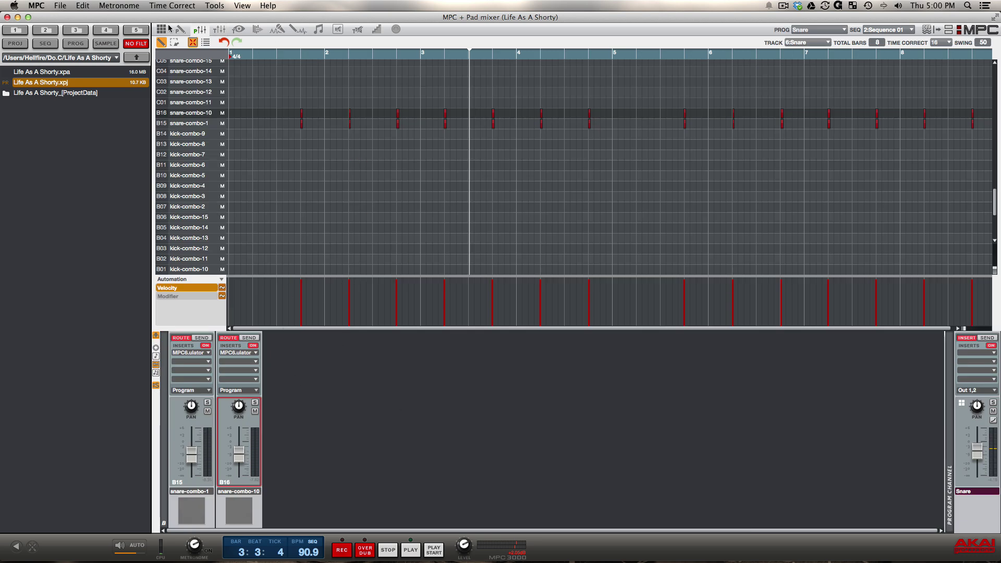
click(219, 31)
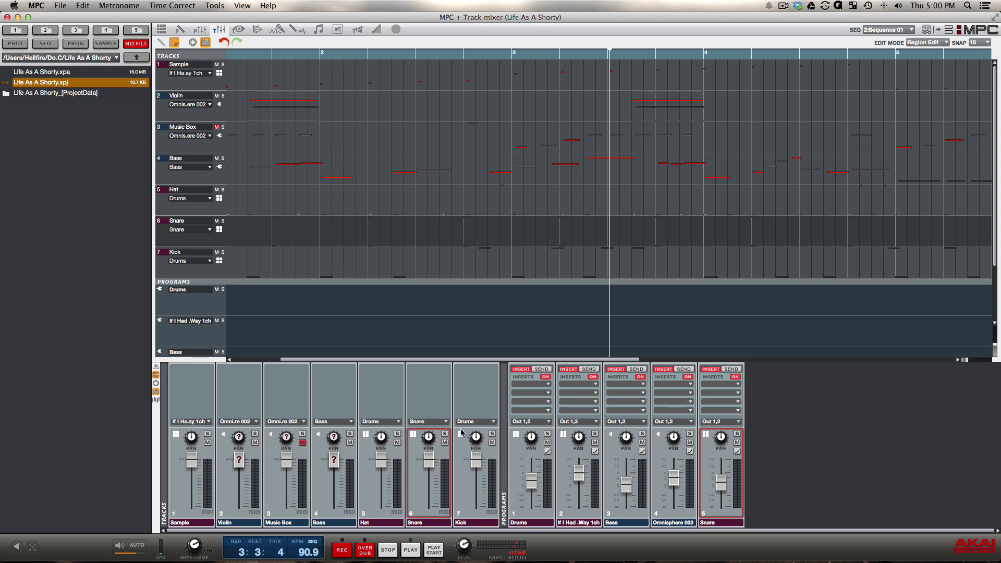
click(202, 30)
click(218, 30)
click(218, 30)
click(220, 31)
click(161, 29)
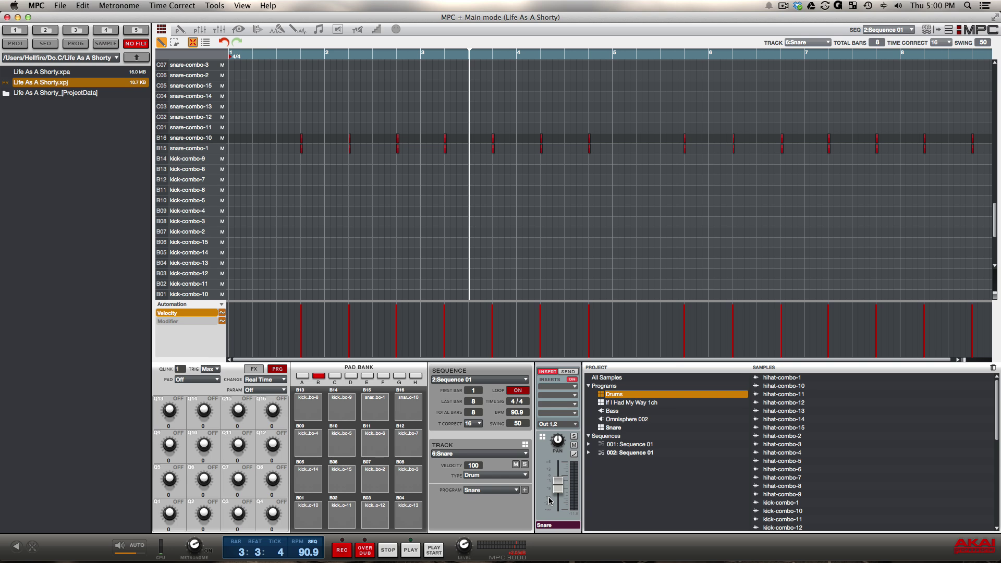
Open the project file The Imperator.xpj from The Imperator folder in place of the current project.
click(16, 30)
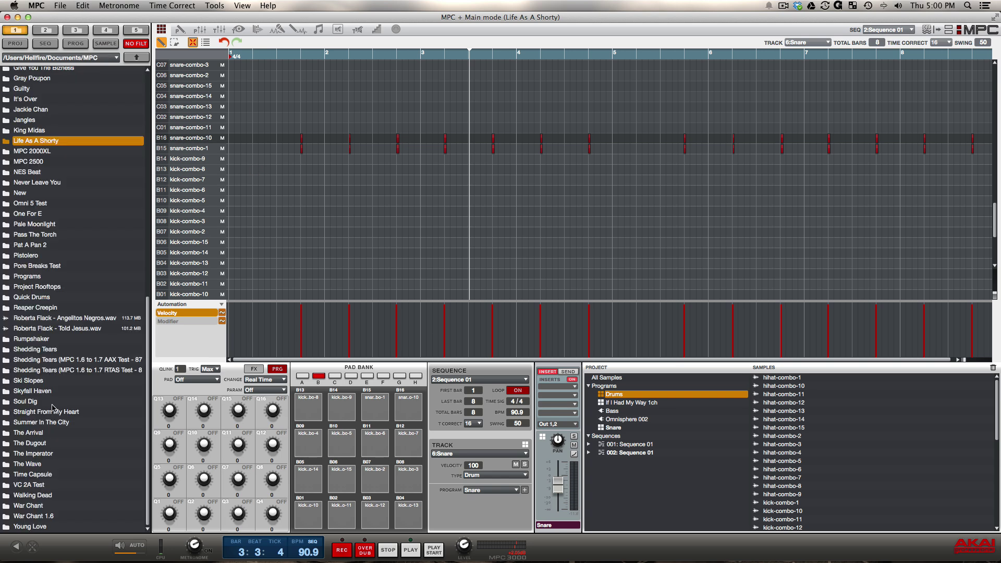
double_click(44, 453)
double_click(40, 115)
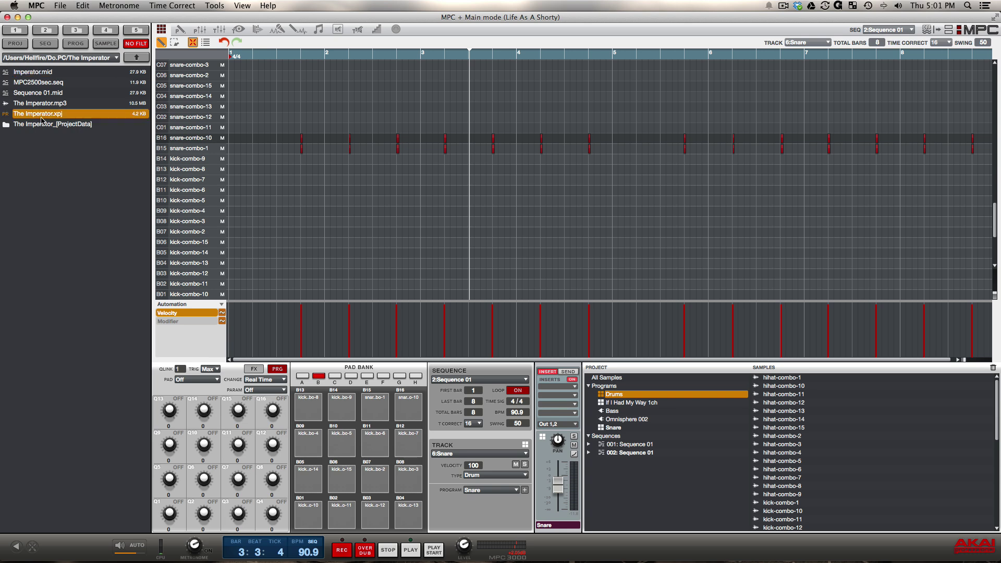
click(561, 327)
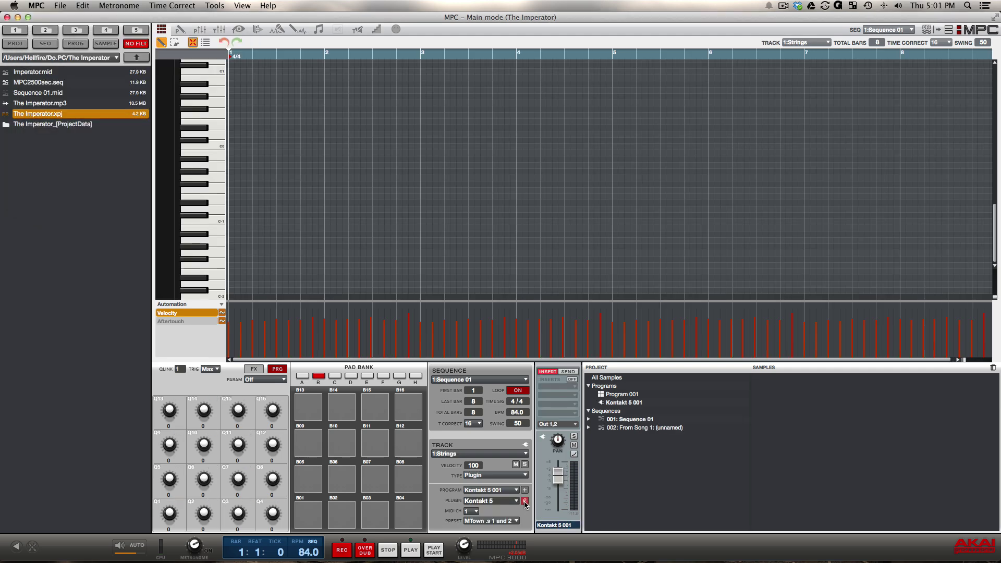
Look over the instruments in the Strings track's Kontakt 5 plugin, close it, and play the sequence.
click(524, 501)
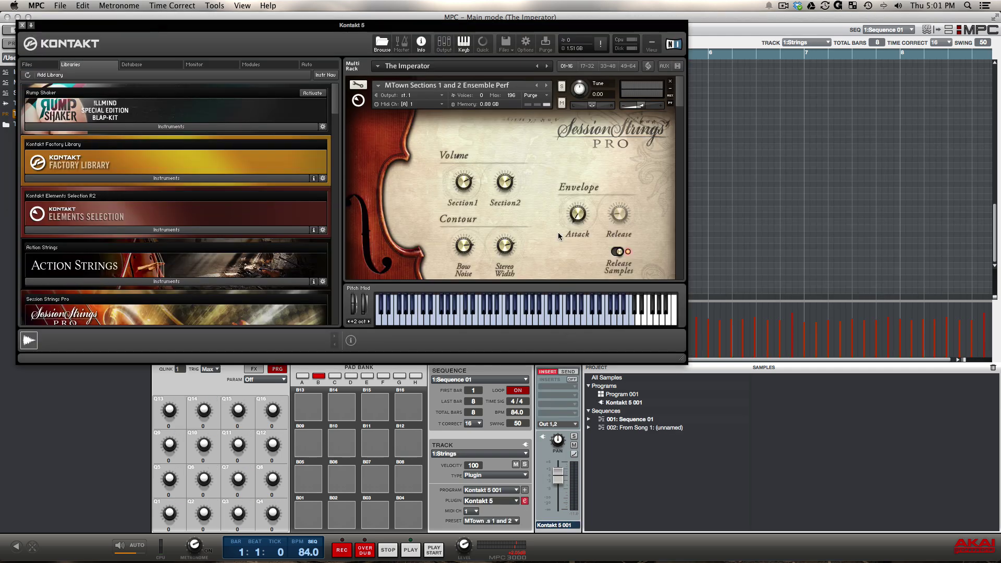
scroll(535, 126, down, 5)
scroll(535, 130, up, 5)
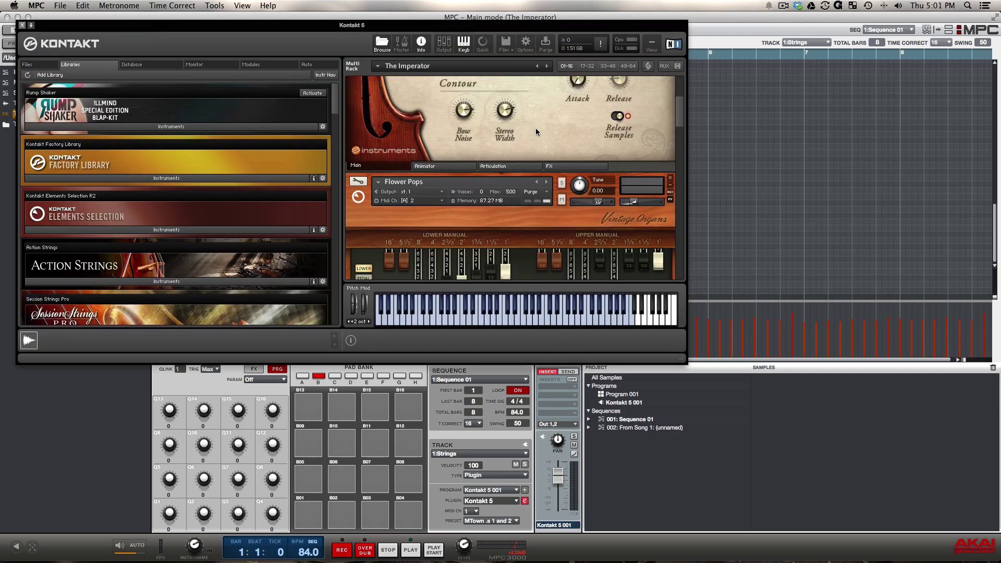
click(22, 25)
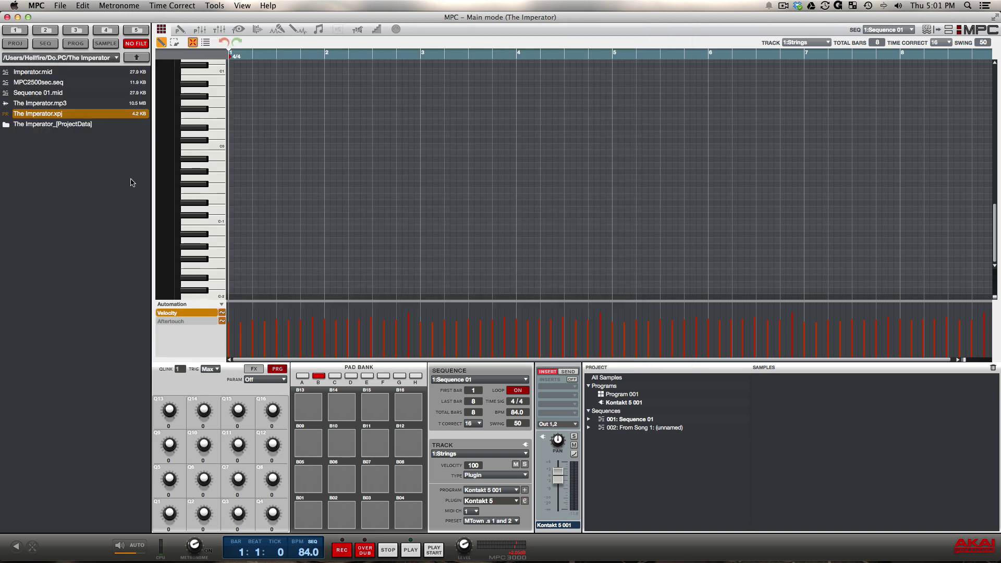
key(space)
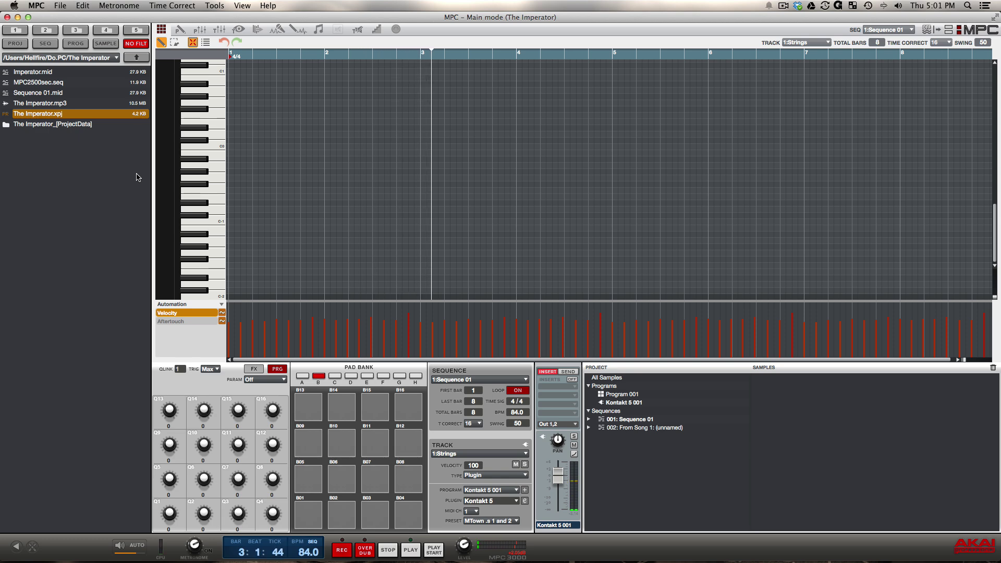
Show the Track mixer and open the Kontakt 5 001 program's plugin window above the faders.
click(220, 30)
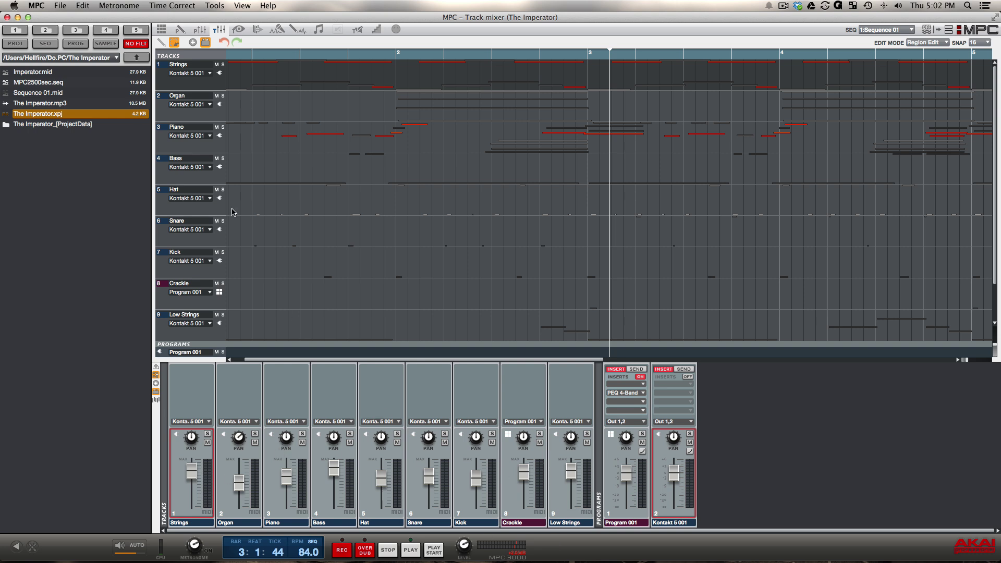
scroll(234, 268, down, 3)
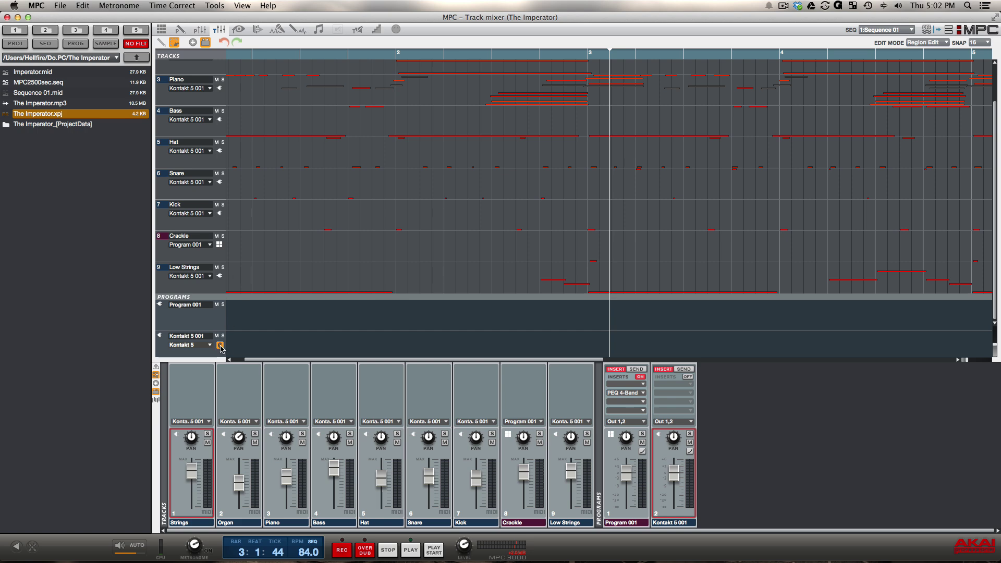
click(219, 346)
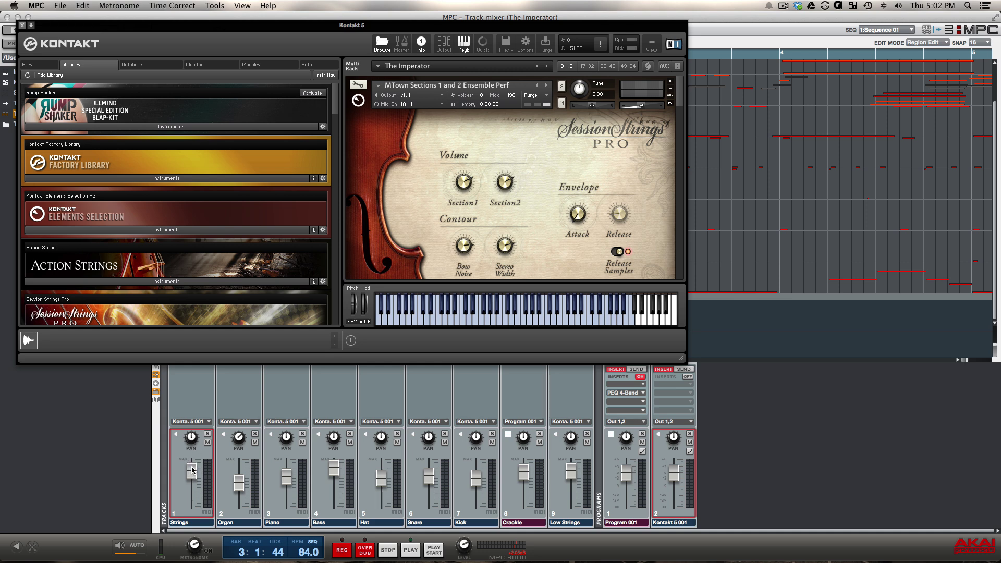
Try levels of 68 and 31 on the Strings track and restore its original level.
drag(191, 472, 192, 484)
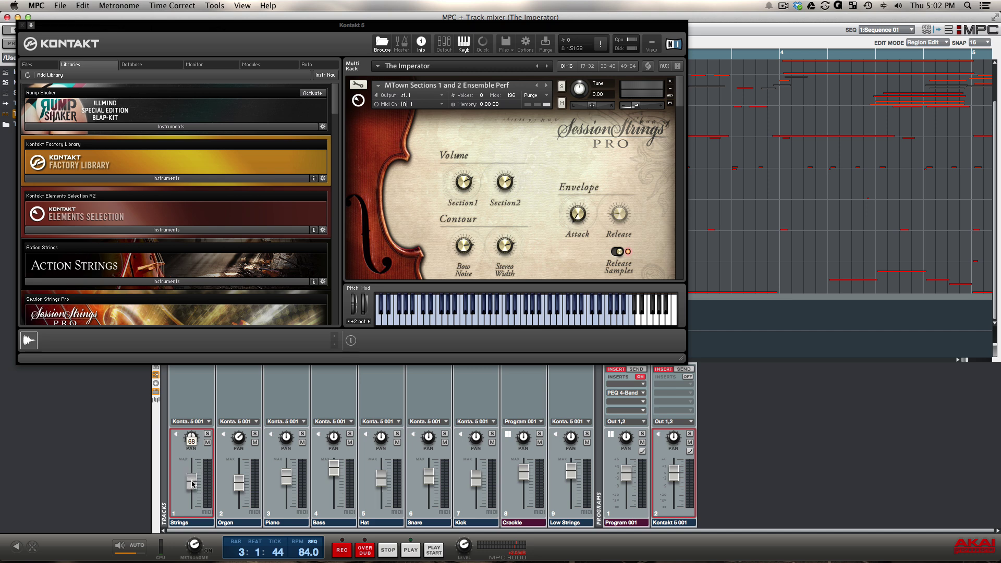
scroll(192, 484, up, 3)
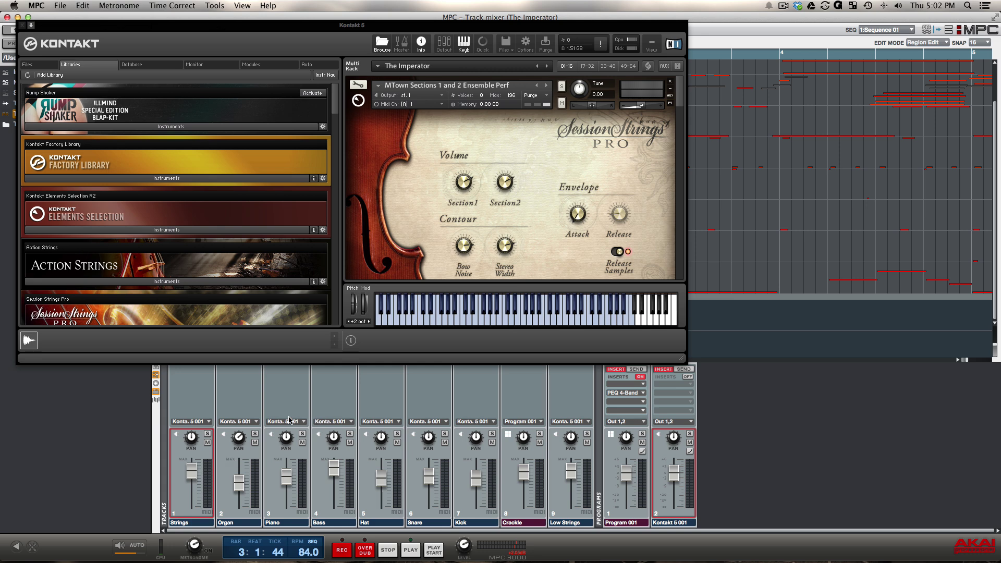
mouse_move(192, 439)
drag(191, 439, 192, 494)
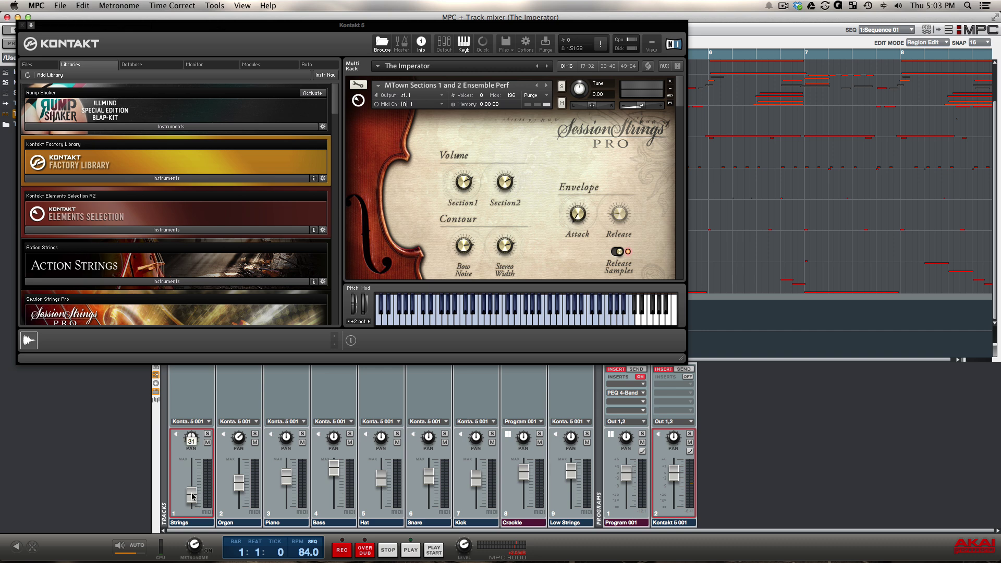
scroll(193, 496, up, 5)
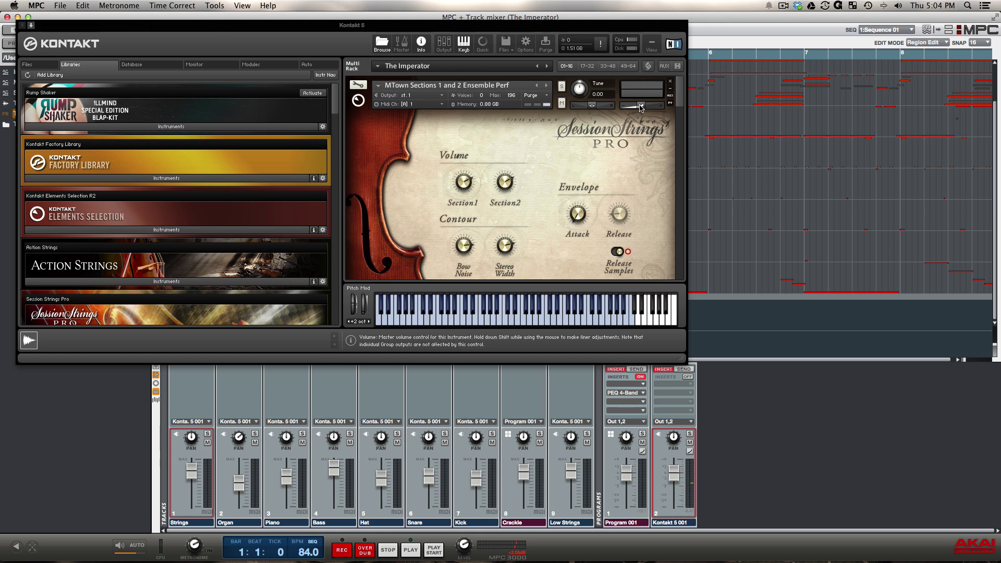
Try a lower instrument volume for MTown Sections 1 and 2 Ensemble Perf in Kontakt and play the sequences.
drag(641, 107, 628, 114)
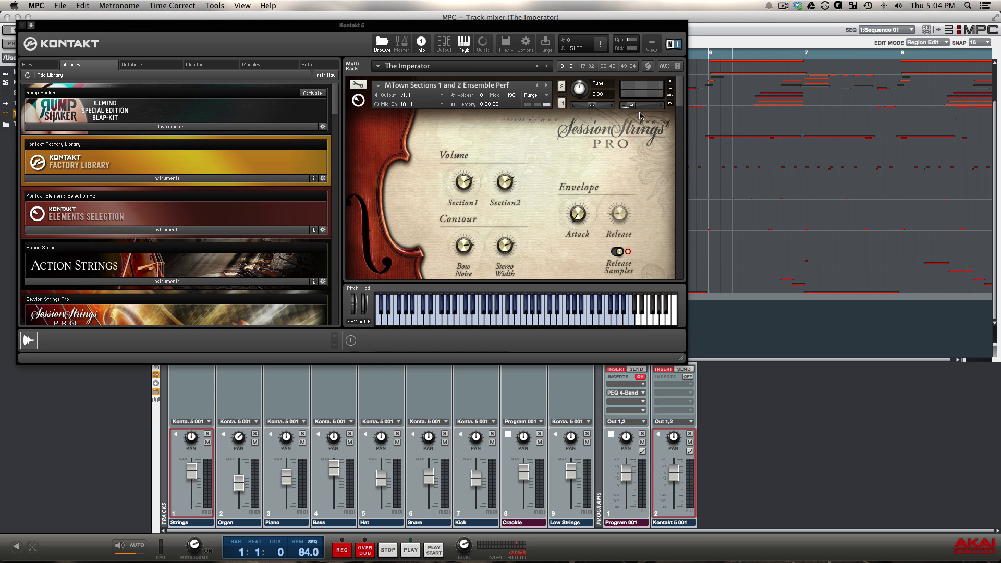
key(space)
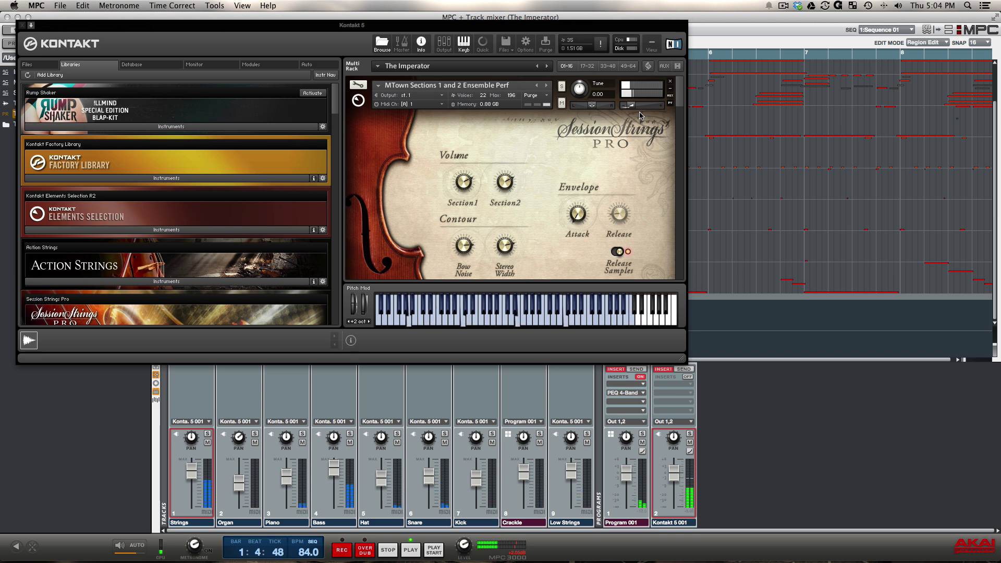
key(super+z)
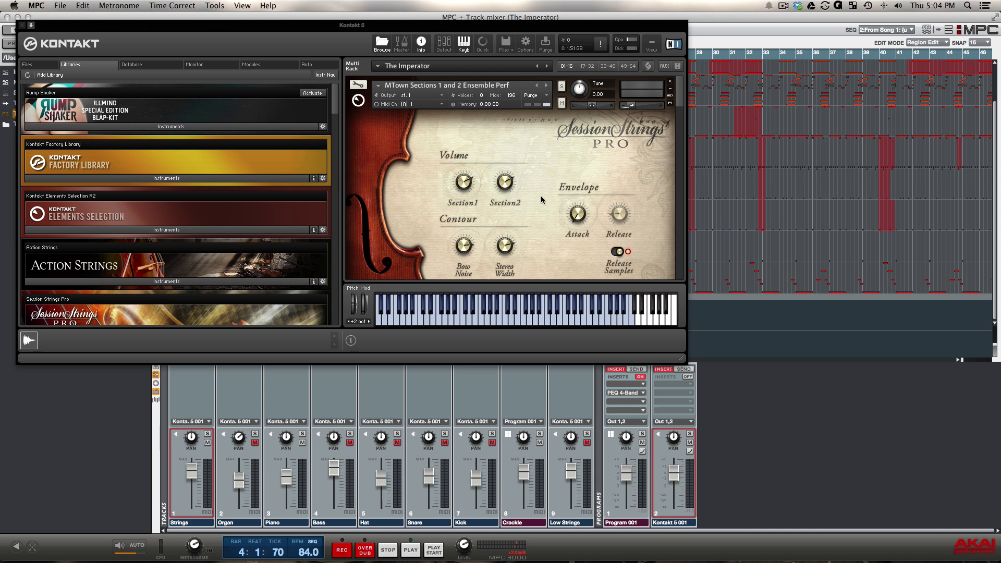
key(space)
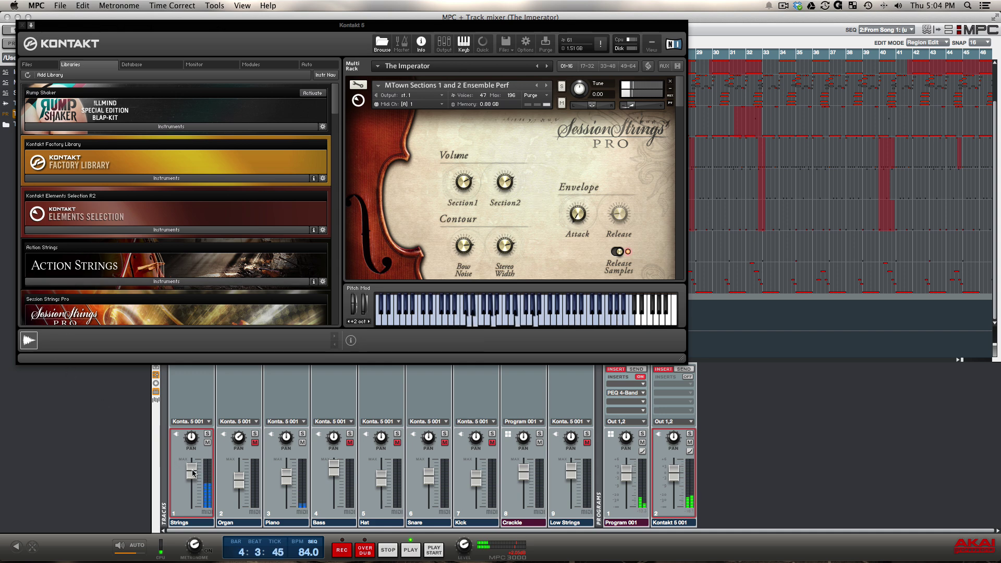
Set the Strings track's level to 96 and adjust the Organ track's level slightly in the Track mixer.
mouse_move(193, 474)
drag(193, 474, 198, 474)
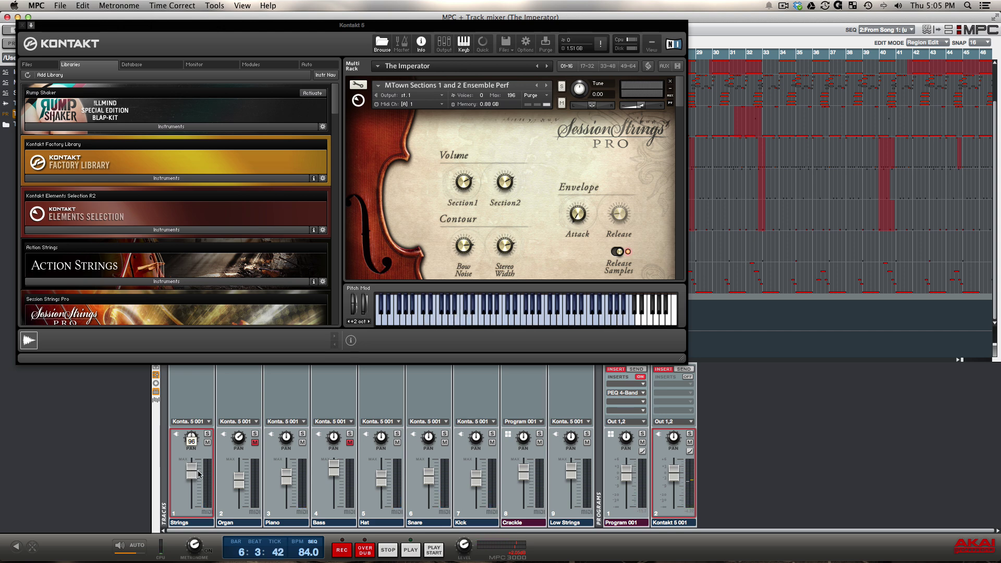
drag(191, 478, 191, 478)
mouse_move(191, 475)
drag(240, 477, 239, 479)
Examine the instruments in the Kontakt rack, including the strings, Flower Pops and Berlin Bach, and their MIDI channels and outputs.
scroll(537, 137, down, 10)
scroll(536, 136, down, 10)
scroll(537, 139, down, 10)
scroll(537, 139, up, 15)
scroll(538, 141, down, 15)
scroll(537, 141, up, 15)
scroll(478, 186, down, 5)
scroll(478, 188, down, 3)
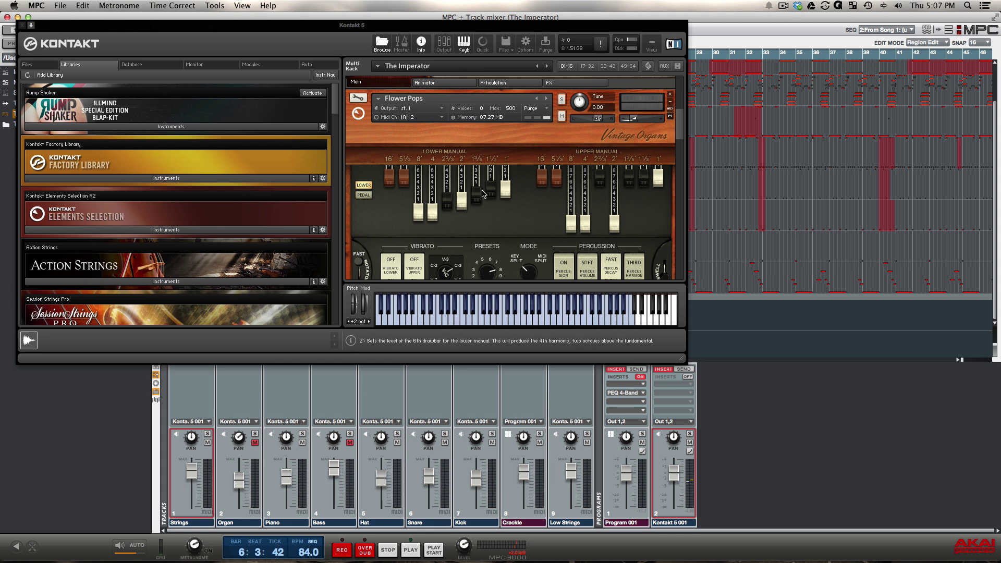
scroll(469, 245, up, 5)
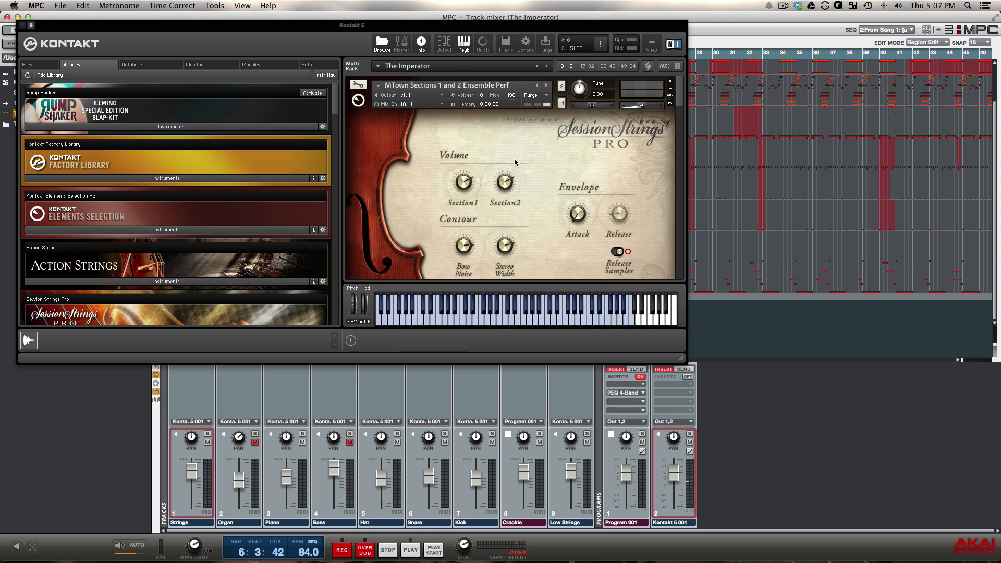
scroll(515, 179, down, 5)
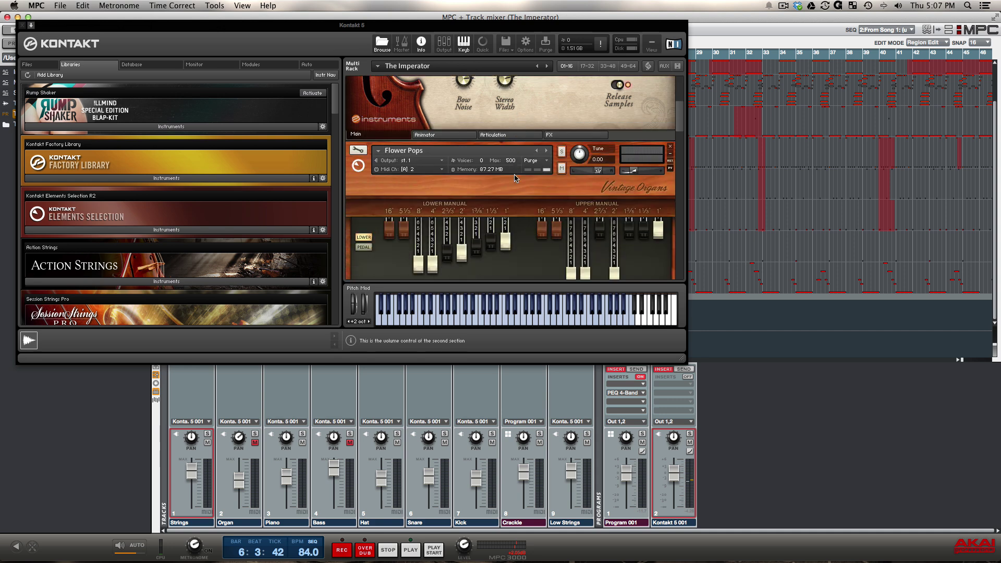
scroll(515, 179, down, 3)
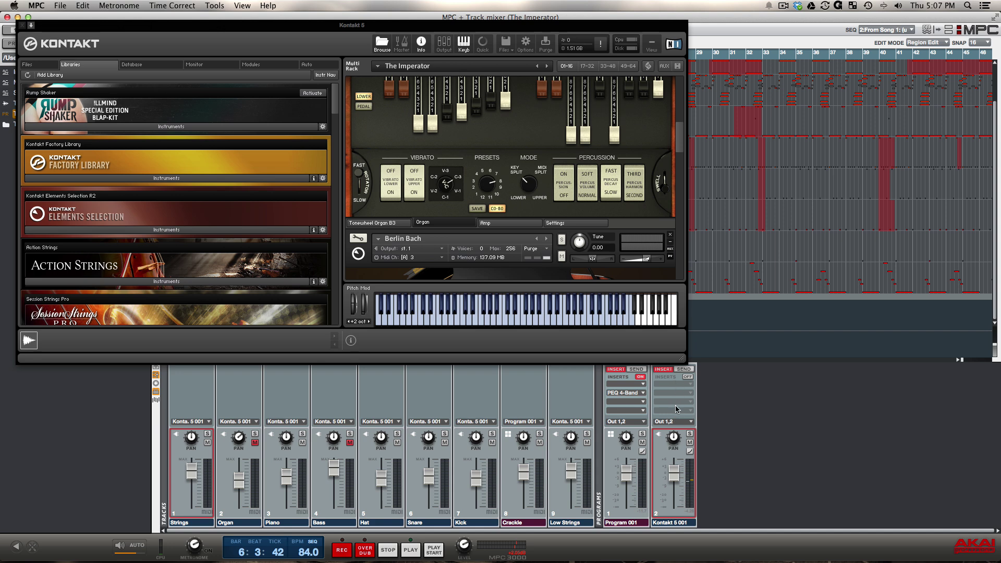
scroll(425, 143, up, 5)
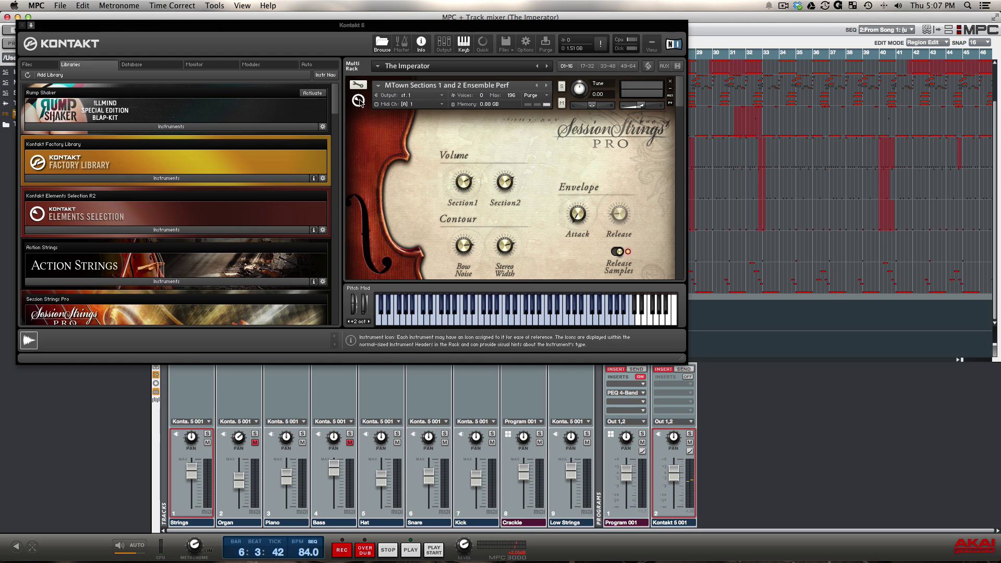
Inspect the insert effects of MTown Sections 1 and 2 Ensemble Perf in Kontakt's instrument edit view and close the plugin.
click(358, 84)
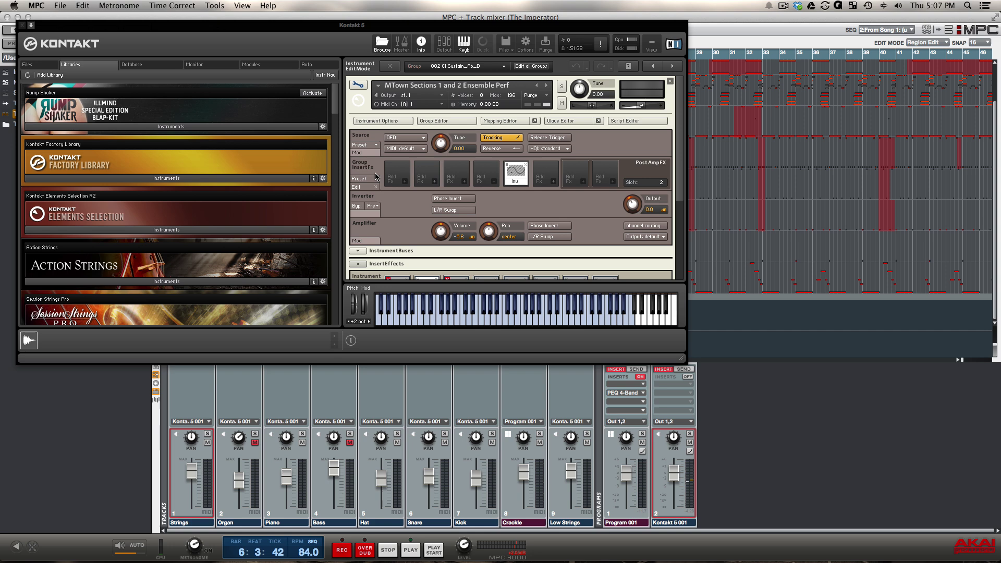
scroll(375, 164, down, 4)
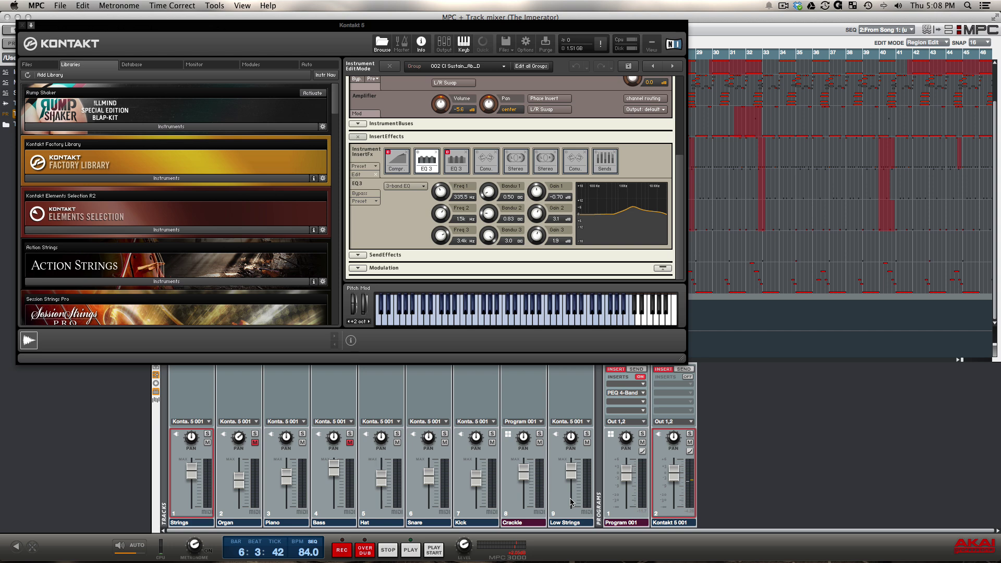
click(22, 26)
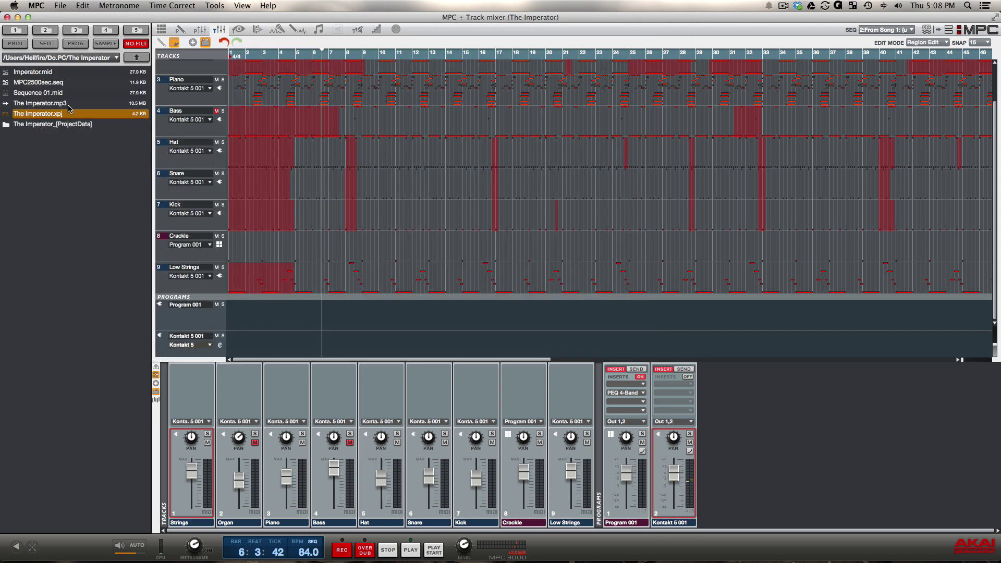